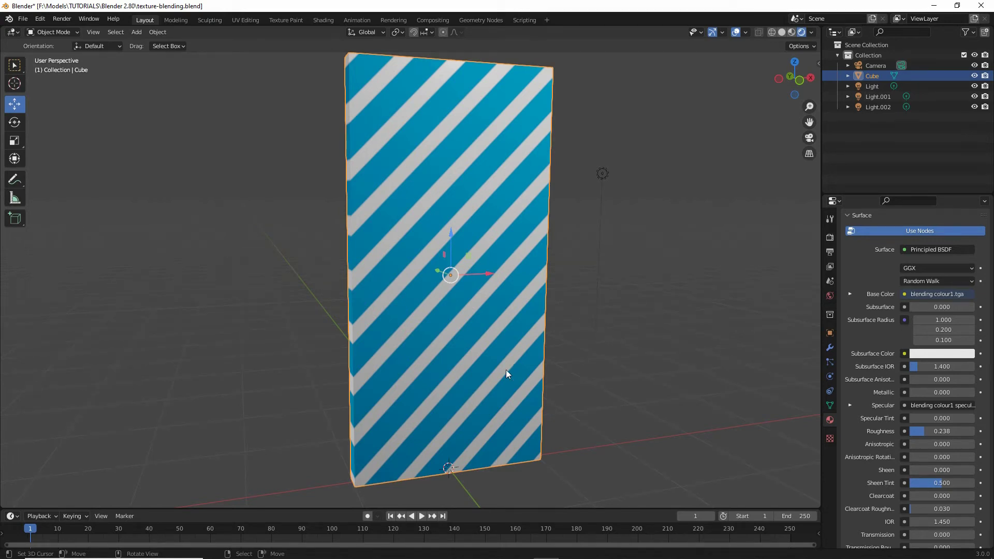
Examine the cube's UV layout over the blue striped texture in the UV Editing workspace
{"action": "left_click", "coordinate": [246, 20]}
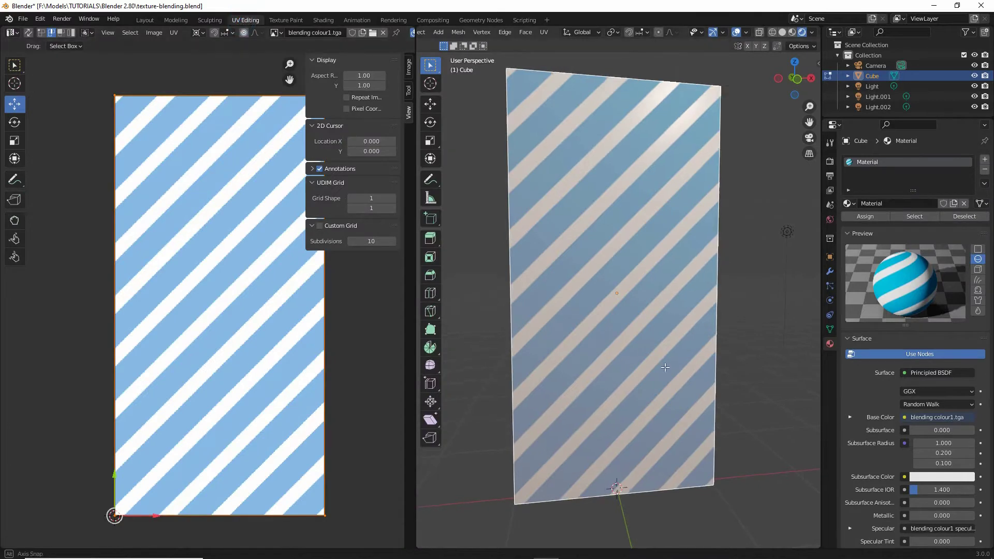
{"action": "mouse_move", "coordinate": [464, 340]}
{"action": "middle_mouse_down"}
{"action": "mouse_move", "coordinate": [569, 363]}
{"action": "mouse_move", "coordinate": [522, 362]}
{"action": "mouse_move", "coordinate": [755, 370]}
{"action": "mouse_move", "coordinate": [688, 364]}
{"action": "mouse_move", "coordinate": [680, 318]}
{"action": "mouse_move", "coordinate": [666, 316]}
{"action": "middle_mouse_up"}
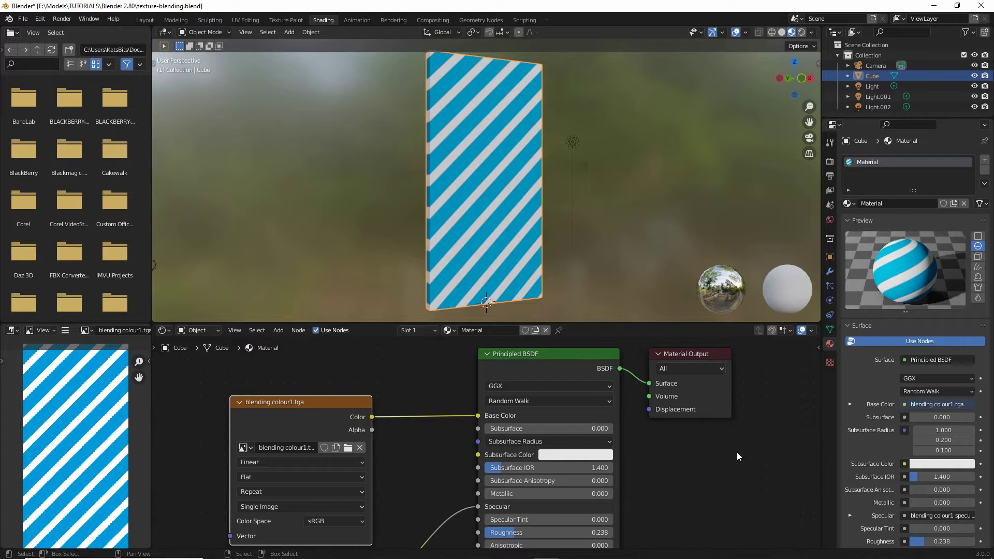
{"action": "key", "text": "ctrl+2"}
{"action": "left_click_drag", "start_coordinate": [521, 379], "coordinate": [533, 381]}
{"action": "left_click_drag", "start_coordinate": [678, 372], "coordinate": [684, 381]}
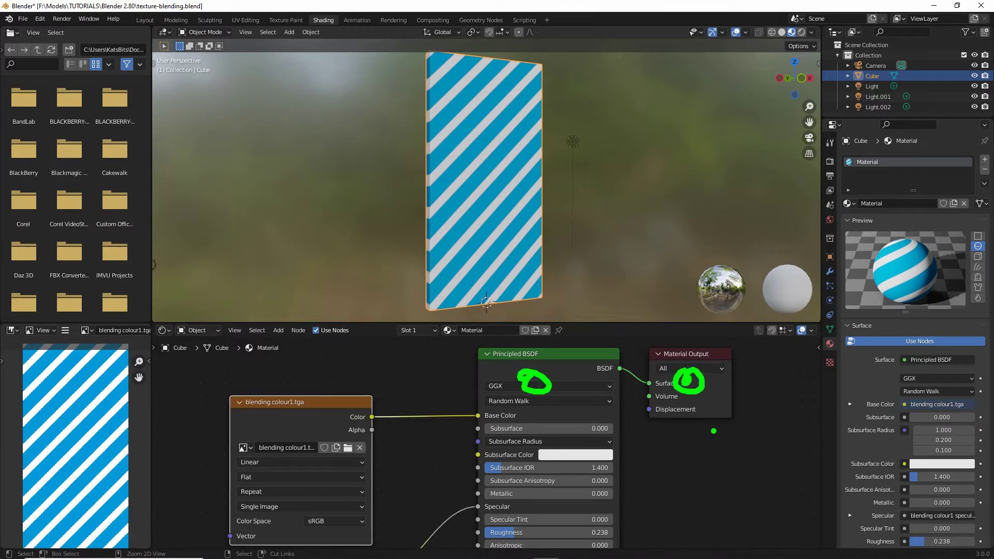
{"action": "left_click_drag", "start_coordinate": [253, 405], "coordinate": [324, 420]}
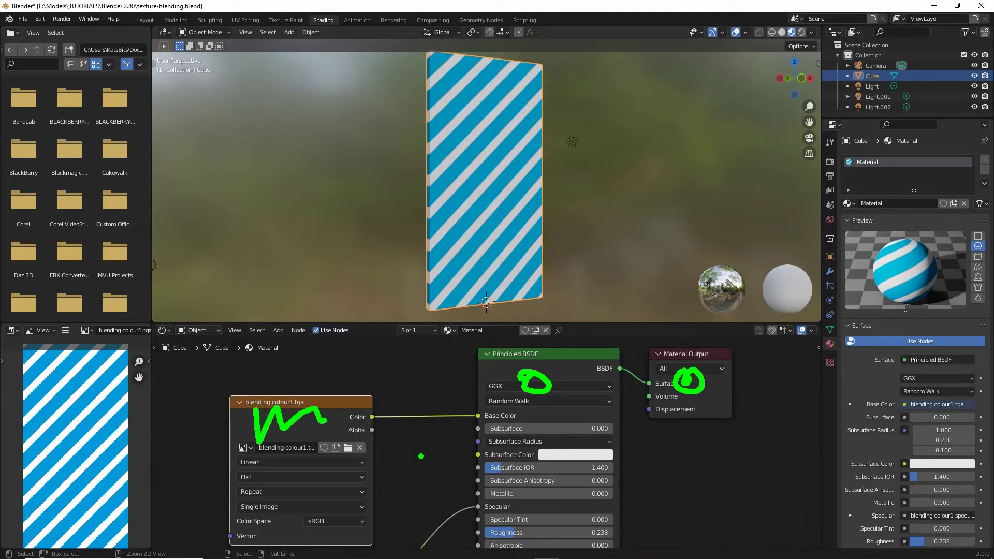
{"action": "key", "text": "Escape"}
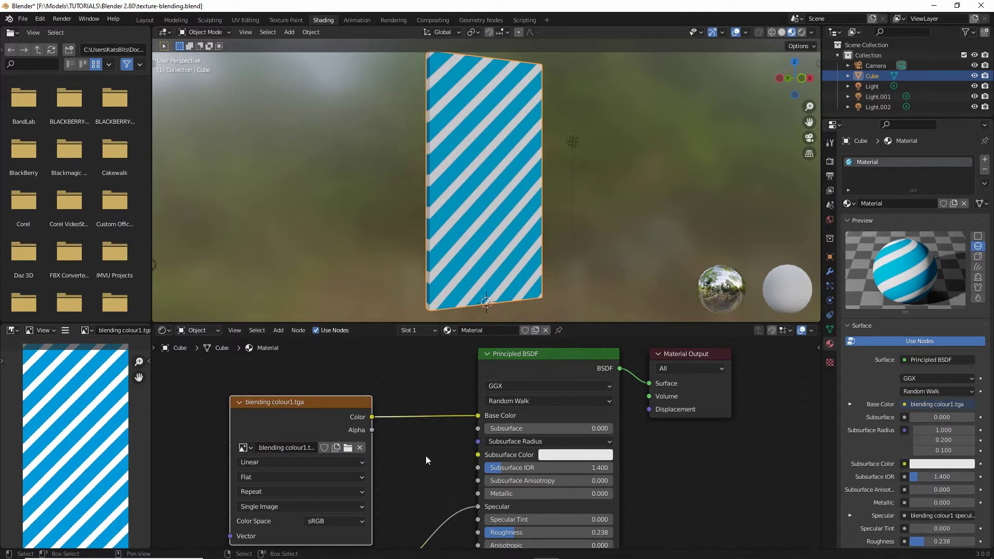
{"action": "middle_click_drag", "start_coordinate": [425, 455], "coordinate": [457, 415]}
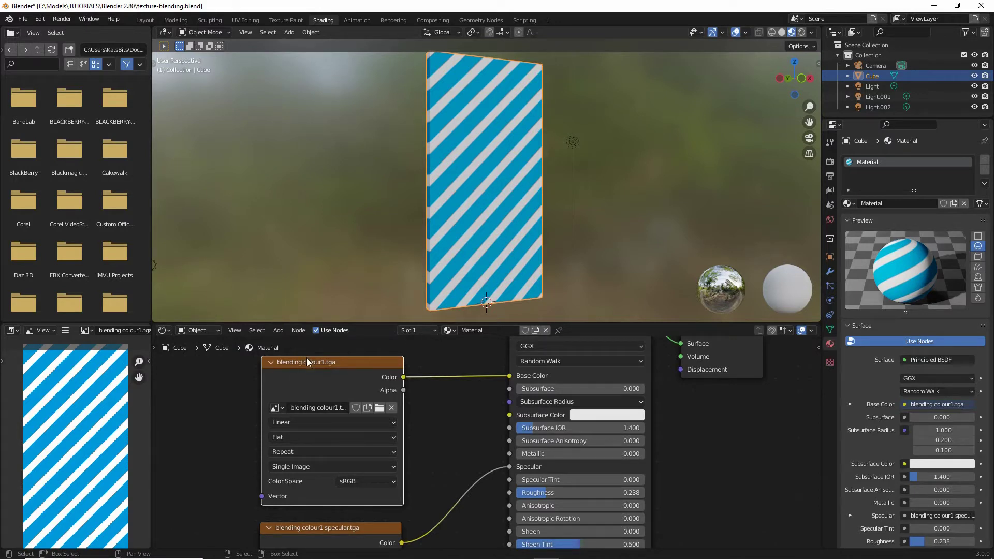
{"action": "mouse_move", "coordinate": [307, 359]}
{"action": "left_mouse_down"}
{"action": "mouse_move", "coordinate": [288, 338]}
{"action": "mouse_move", "coordinate": [317, 374]}
{"action": "mouse_move", "coordinate": [307, 360]}
{"action": "left_mouse_up"}
{"action": "key", "text": "ctrl+2"}
{"action": "mouse_move", "coordinate": [381, 391]}
{"action": "left_mouse_down"}
{"action": "mouse_move", "coordinate": [369, 404]}
{"action": "mouse_move", "coordinate": [380, 390]}
{"action": "left_mouse_up"}
{"action": "left_click_drag", "start_coordinate": [372, 453], "coordinate": [376, 420]}
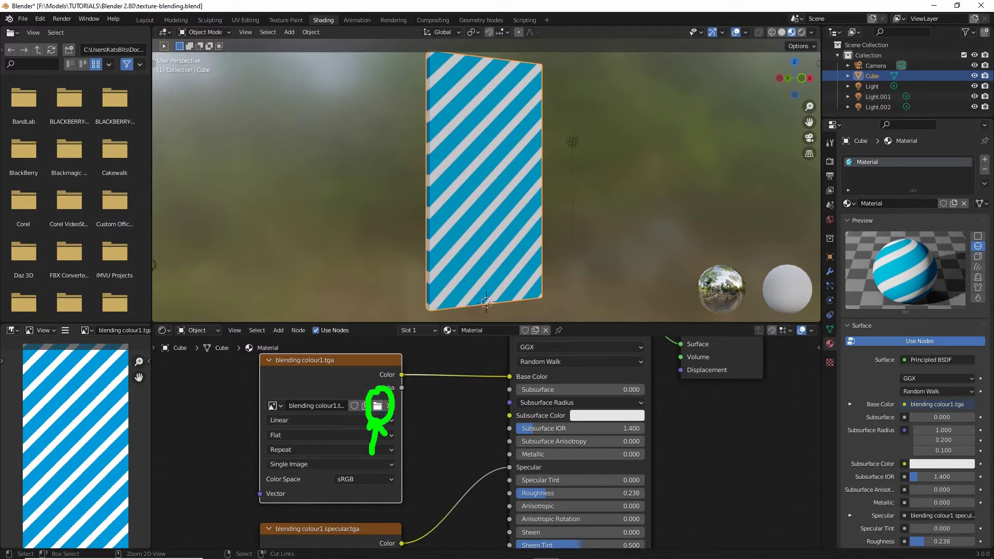
Load blending colour1.tga into the image texture node that feeds the Principled BSDF's Base Color
{"action": "left_click", "coordinate": [377, 406]}
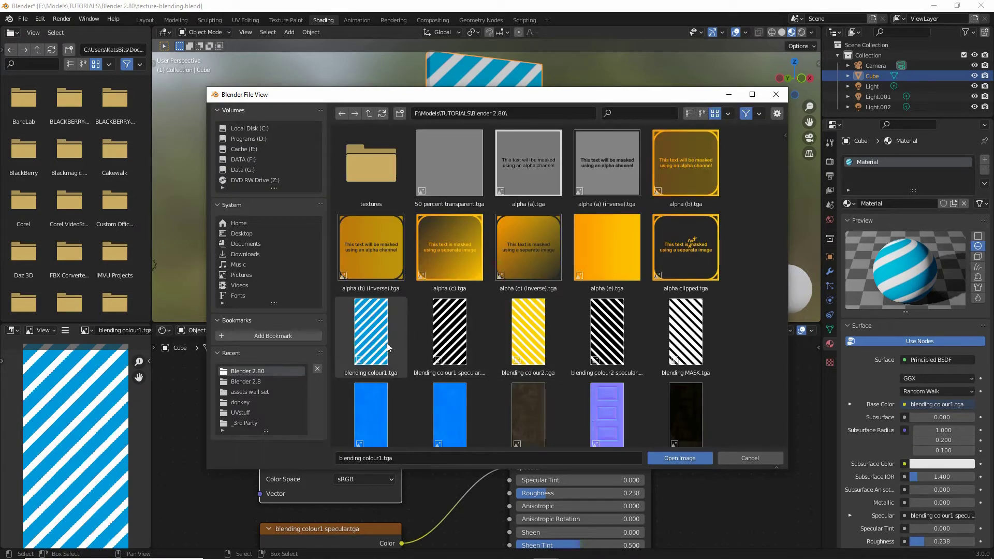
{"action": "left_click", "coordinate": [372, 313]}
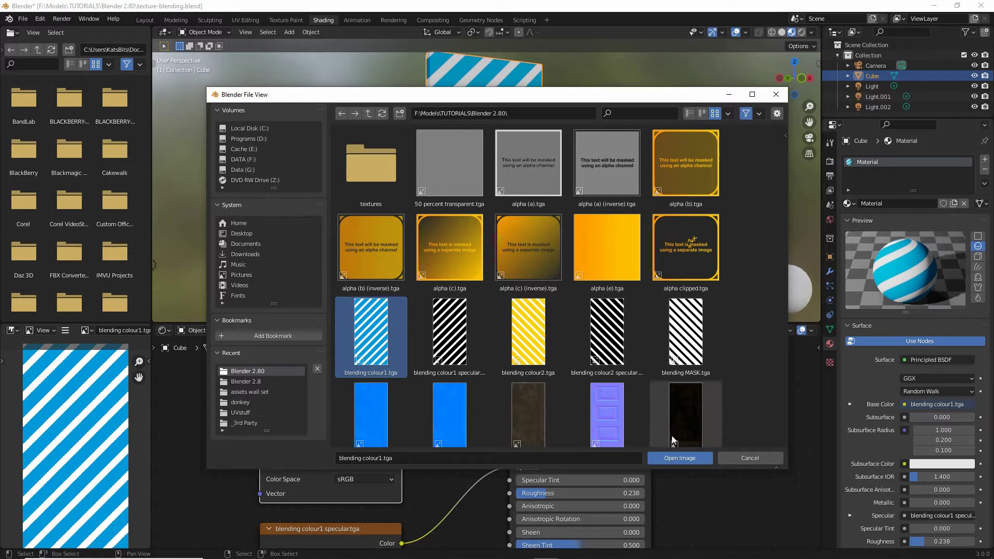
{"action": "left_click", "coordinate": [686, 459]}
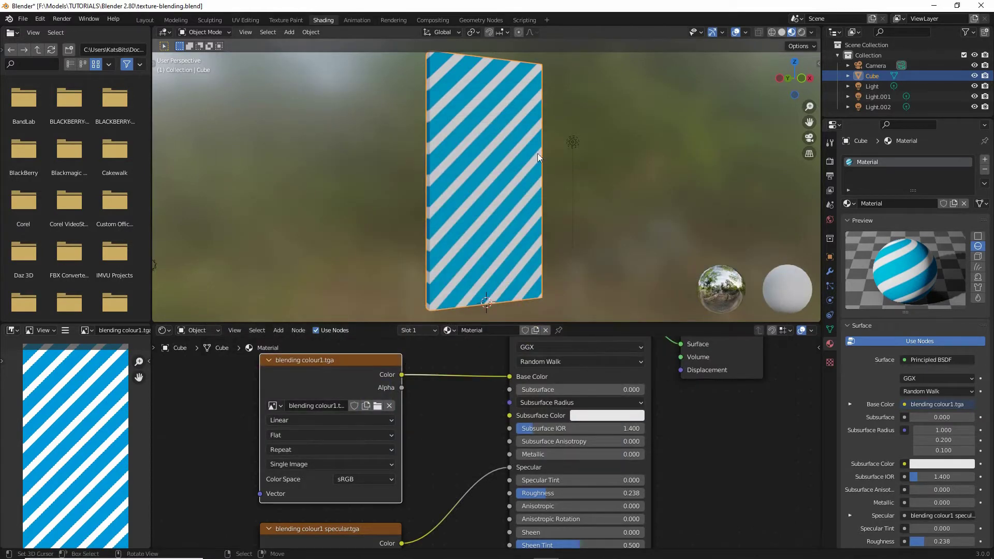
Add an Image Texture node to the material and place it beside the existing texture nodes, on their input side
{"action": "middle_click_drag", "start_coordinate": [445, 448], "coordinate": [443, 353]}
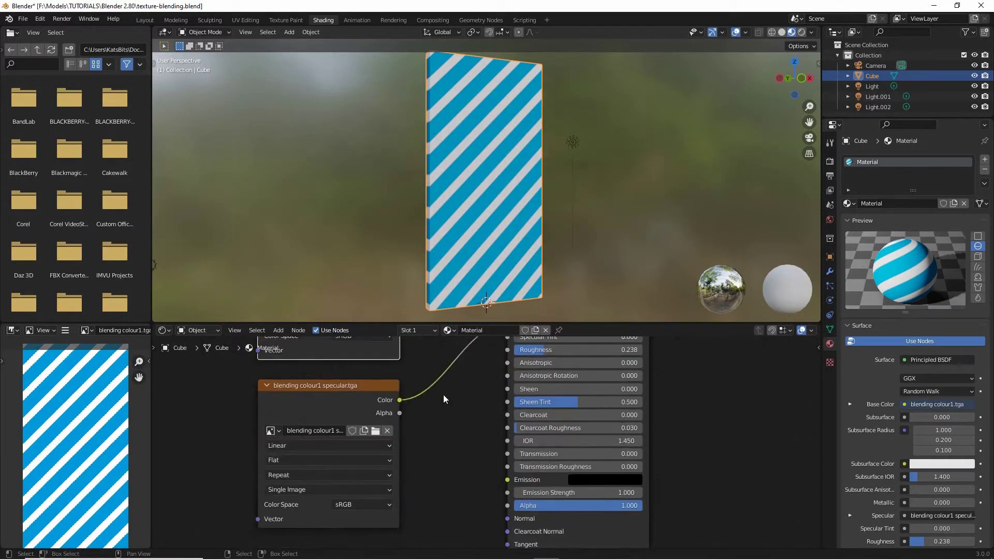
{"action": "scroll", "coordinate": [443, 394], "scroll_direction": "down", "scroll_amount": 3}
{"action": "middle_click_drag", "start_coordinate": [352, 345], "coordinate": [357, 366]}
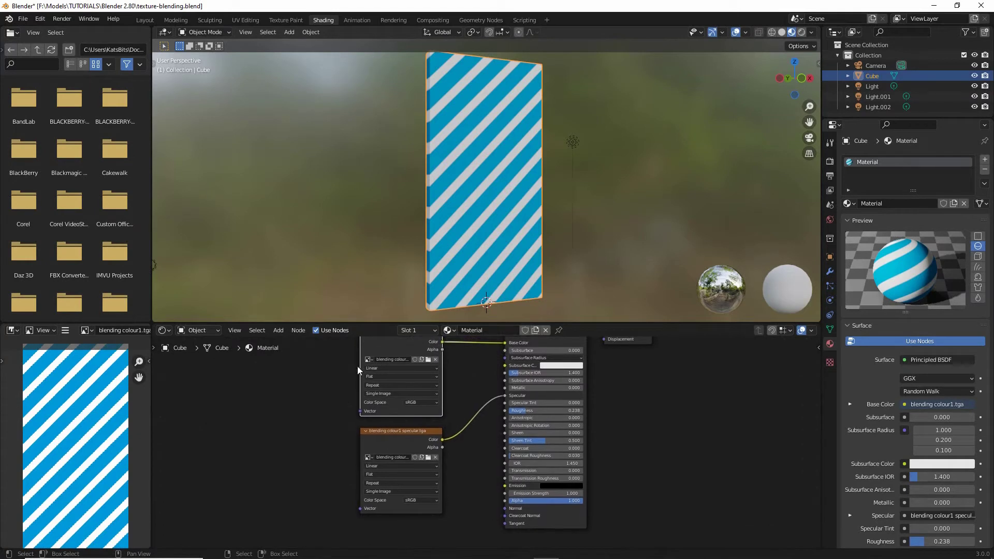
{"action": "left_click", "coordinate": [278, 333]}
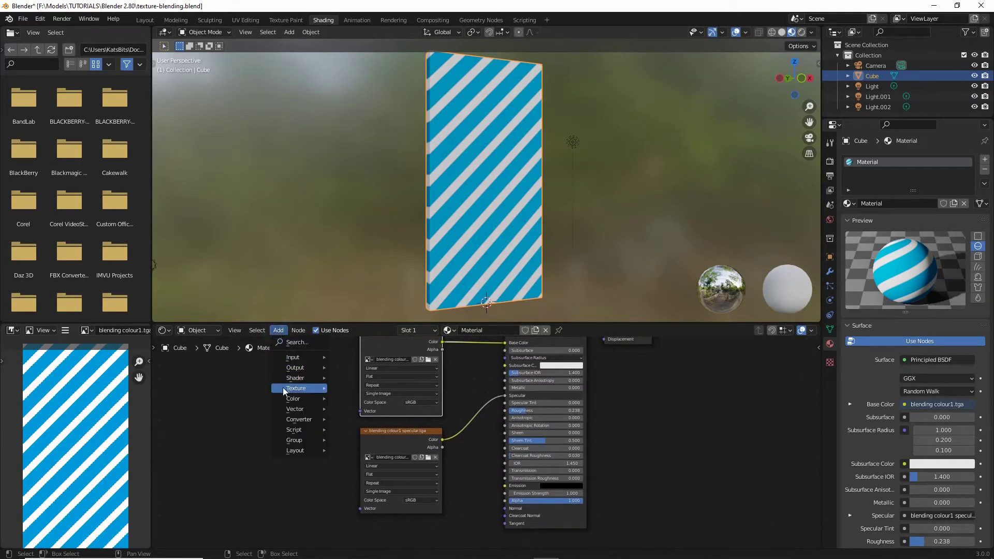
{"action": "mouse_move", "coordinate": [282, 388]}
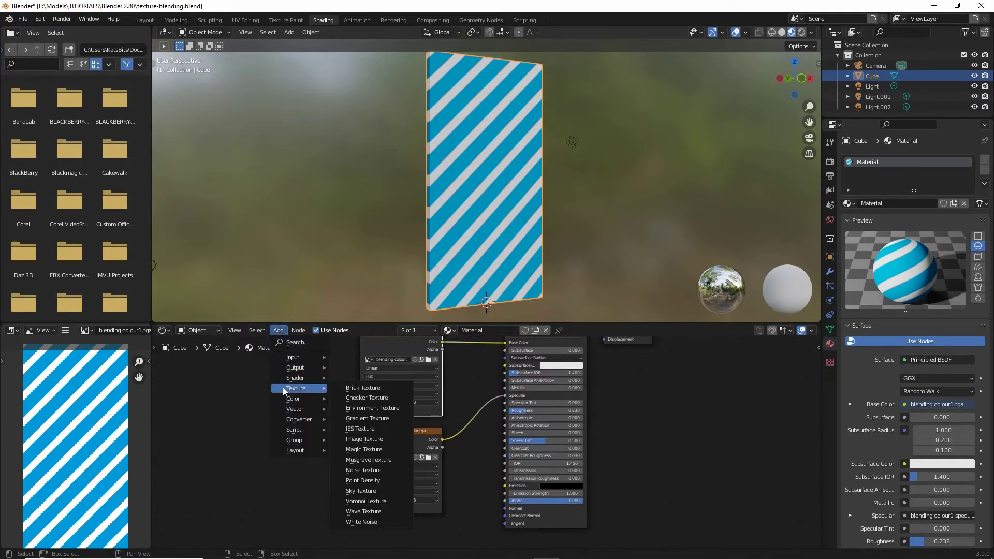
{"action": "left_click", "coordinate": [365, 440]}
{"action": "left_click_drag", "start_coordinate": [373, 449], "coordinate": [390, 449]}
{"action": "left_click_drag", "start_coordinate": [280, 396], "coordinate": [315, 396]}
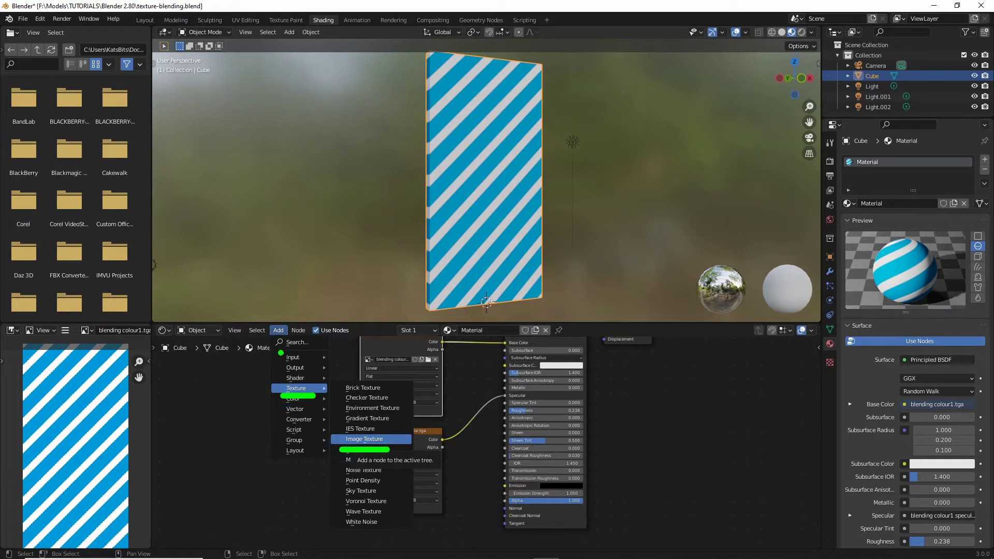
{"action": "left_click_drag", "start_coordinate": [266, 339], "coordinate": [294, 339]}
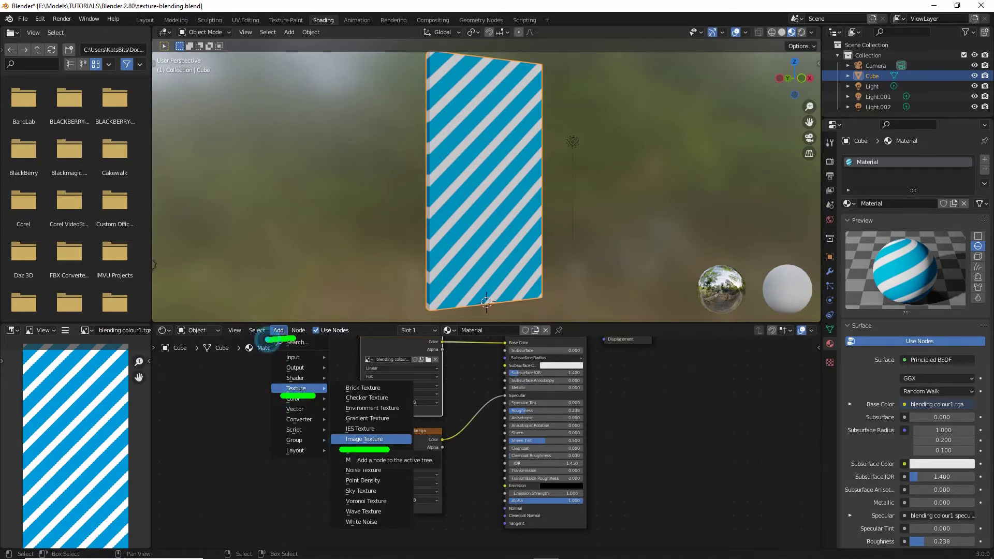
{"action": "left_click", "coordinate": [367, 437]}
{"action": "left_click", "coordinate": [249, 382]}
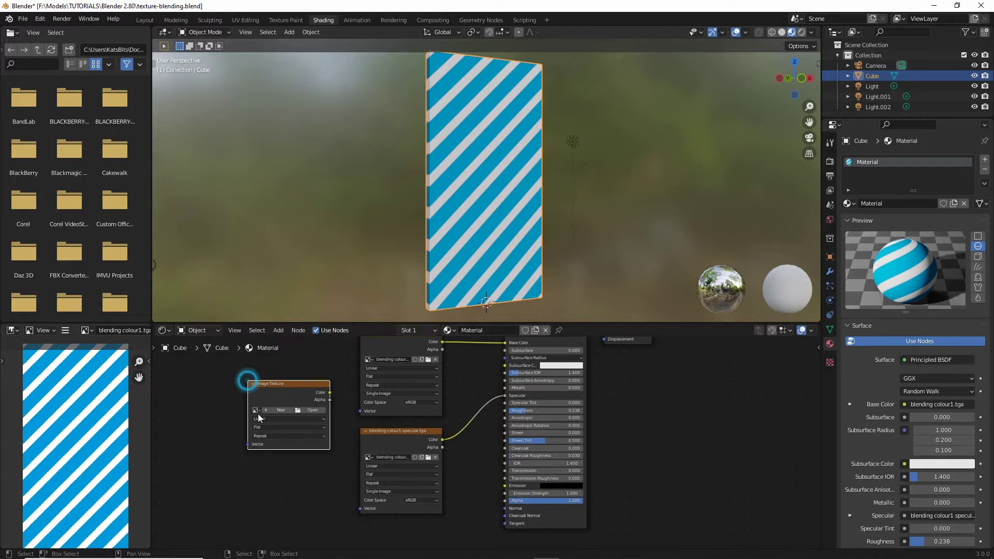
Load the yellow striped image blending colour2.tga into the empty Image Texture node
{"action": "scroll", "coordinate": [278, 473], "scroll_direction": "up", "scroll_amount": 3}
{"action": "middle_click_drag", "start_coordinate": [259, 454], "coordinate": [335, 477]}
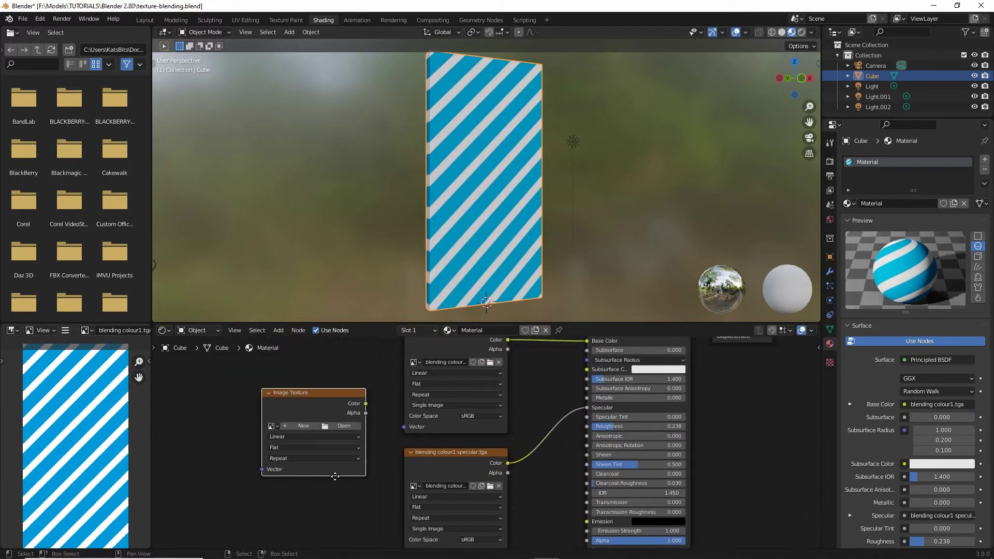
{"action": "scroll", "coordinate": [335, 477], "scroll_direction": "up", "scroll_amount": 1}
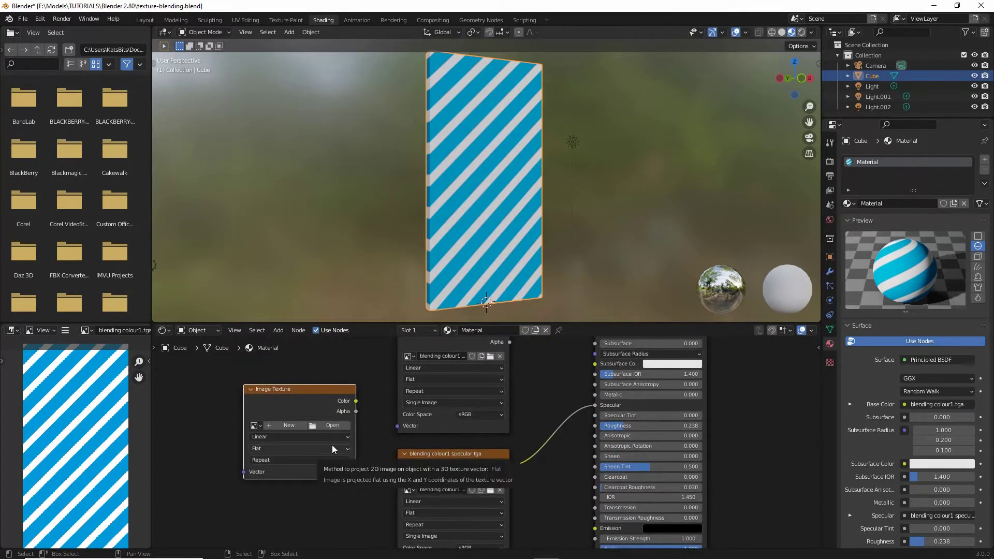
{"action": "left_click", "coordinate": [329, 425]}
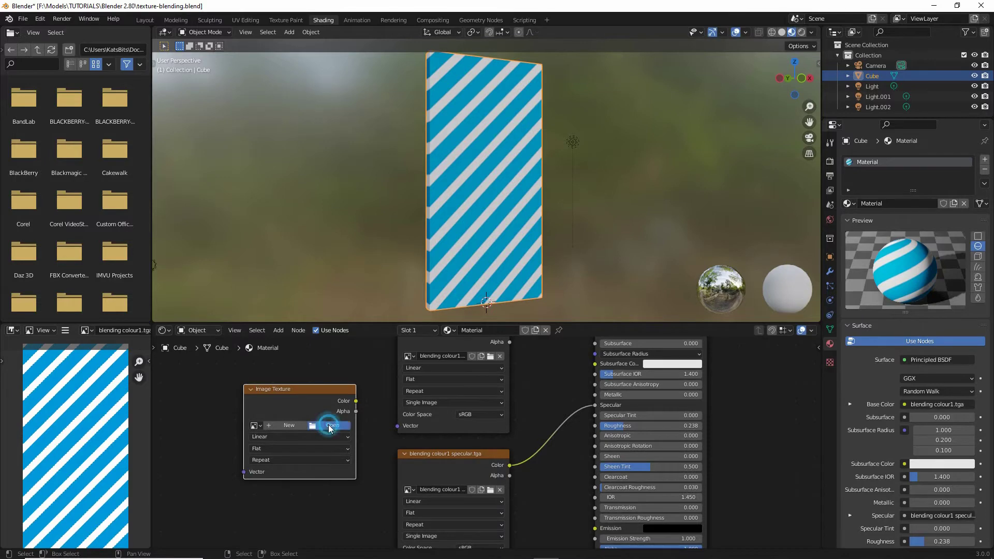
{"action": "left_click", "coordinate": [528, 324]}
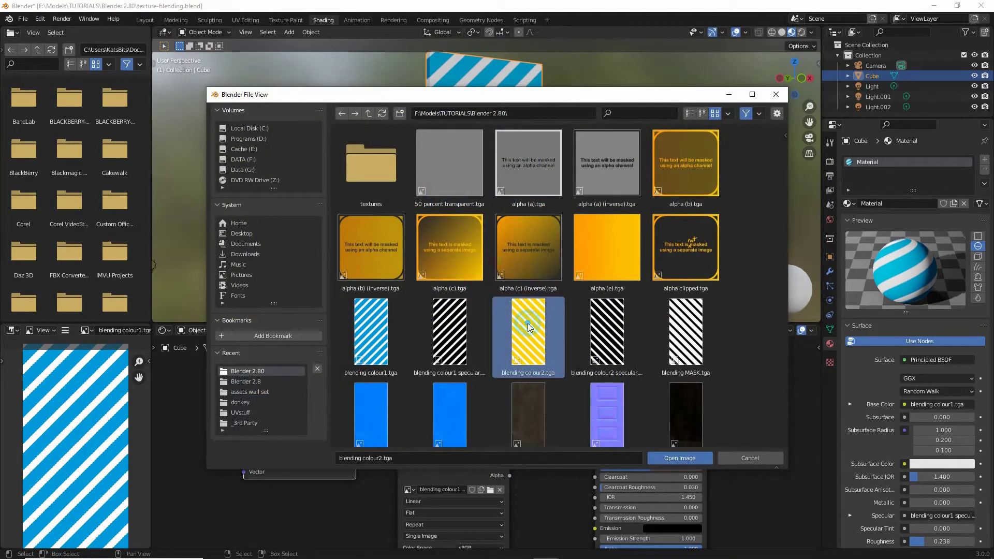
{"action": "left_click", "coordinate": [682, 457]}
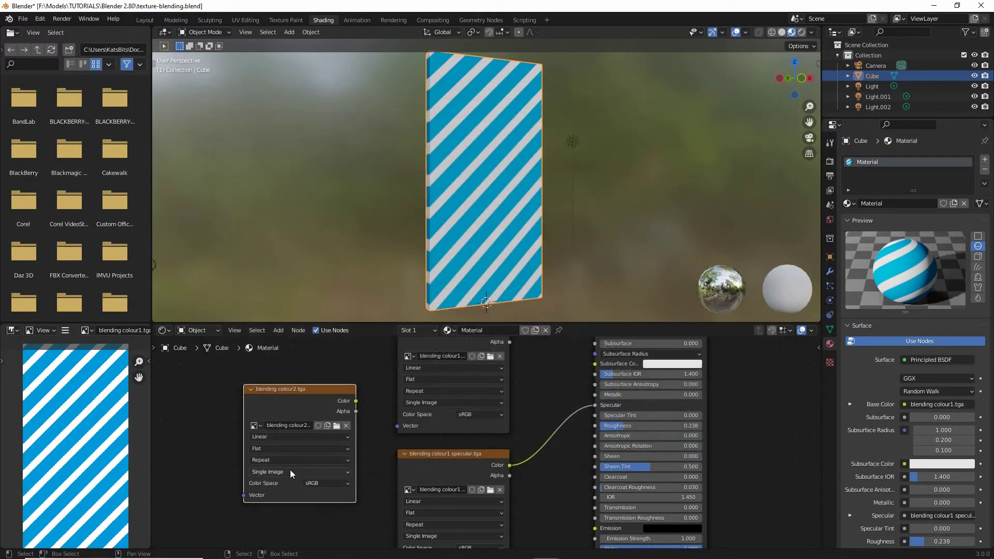
Insert a MixRGB node into the link between the blending colour1.tga node and the Principled BSDF's Base Color
{"action": "scroll", "coordinate": [306, 467], "scroll_direction": "down", "scroll_amount": 2}
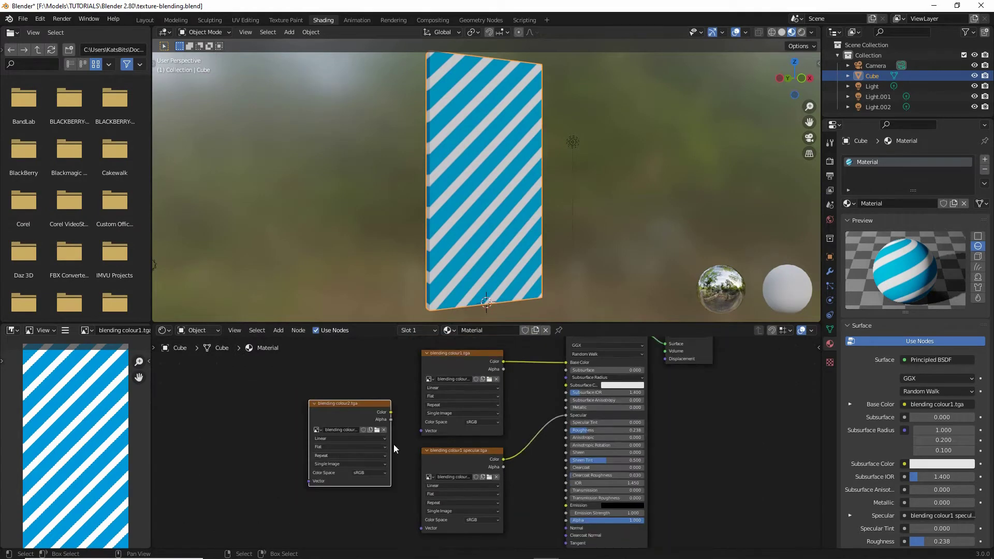
{"action": "middle_click_drag", "start_coordinate": [394, 444], "coordinate": [318, 441]}
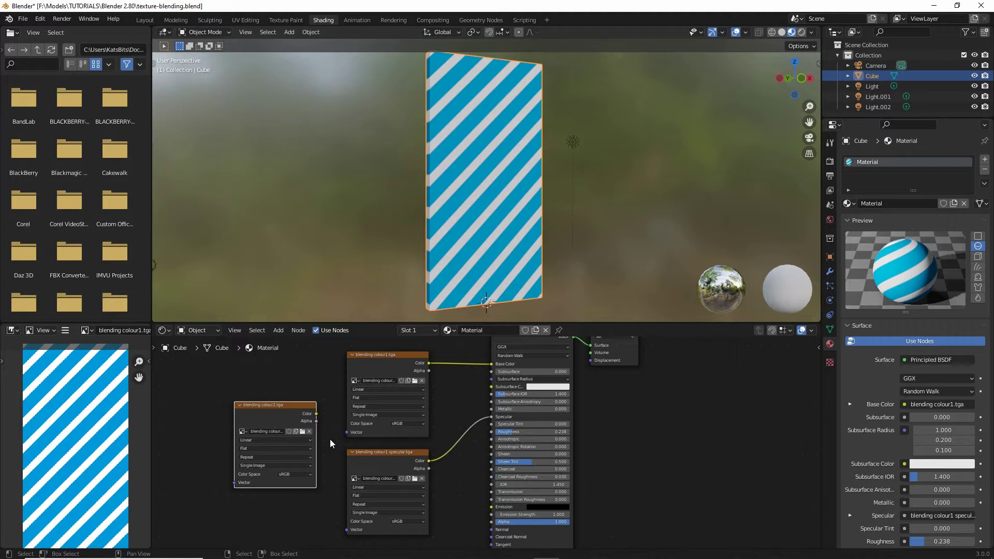
{"action": "left_click", "coordinate": [281, 331]}
{"action": "mouse_move", "coordinate": [301, 398]}
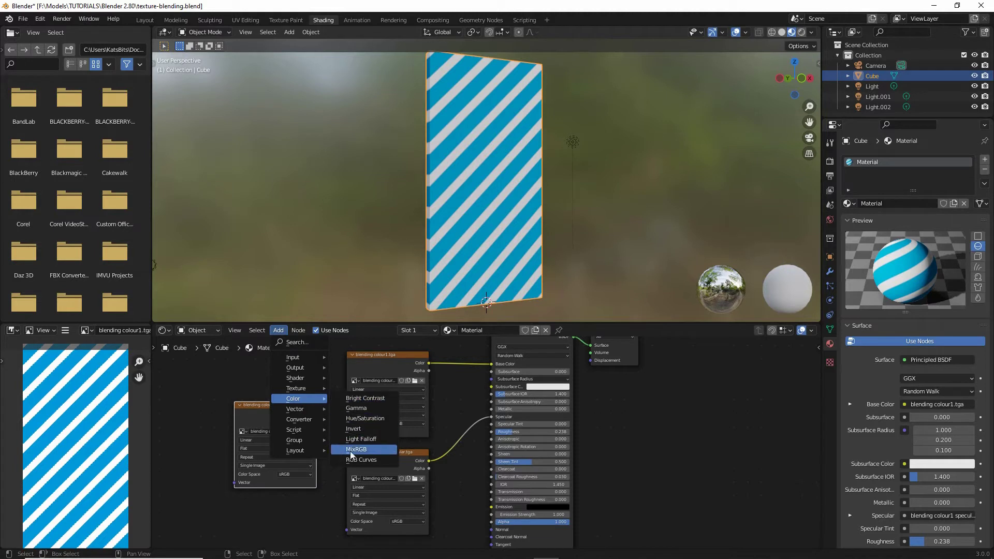
{"action": "key", "text": "ctrl+2"}
{"action": "left_click_drag", "start_coordinate": [342, 457], "coordinate": [379, 458]}
{"action": "left_click_drag", "start_coordinate": [284, 407], "coordinate": [315, 404]}
{"action": "left_click_drag", "start_coordinate": [265, 342], "coordinate": [299, 343]}
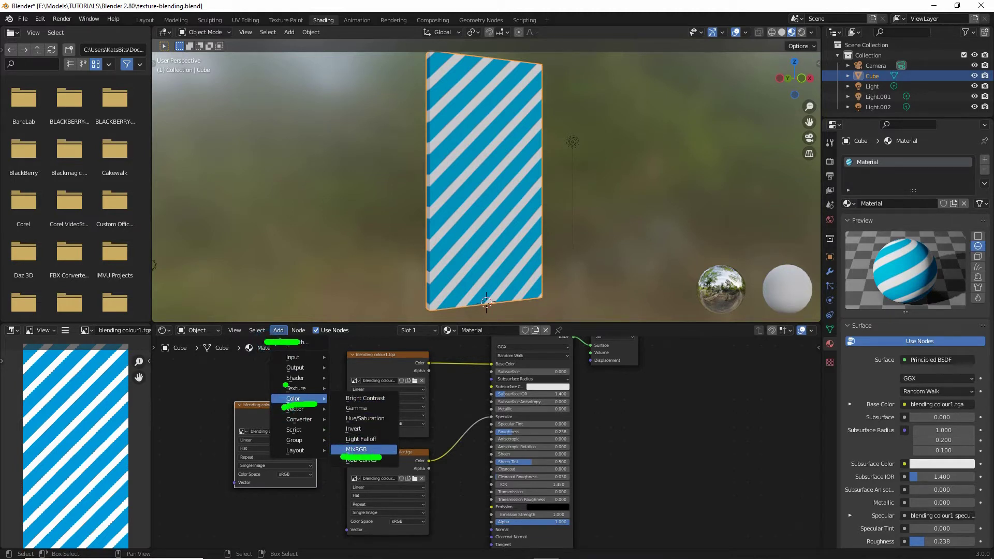
{"action": "key", "text": "Escape"}
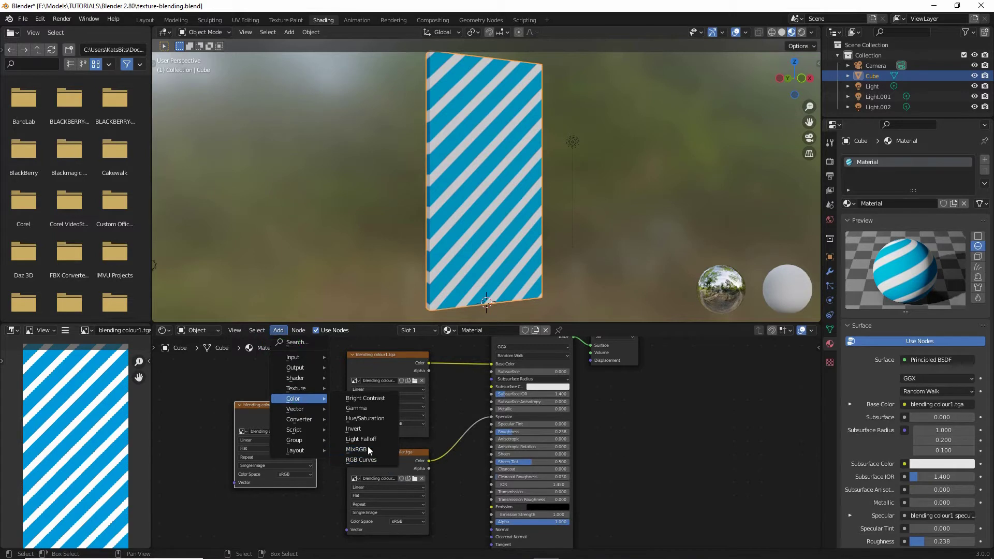
{"action": "left_click", "coordinate": [365, 446]}
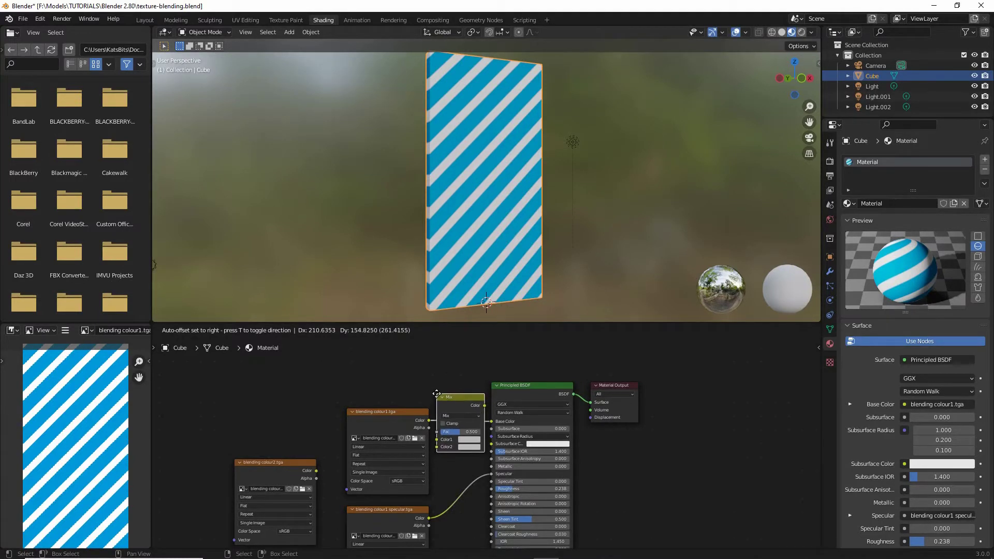
{"action": "left_click", "coordinate": [435, 395]}
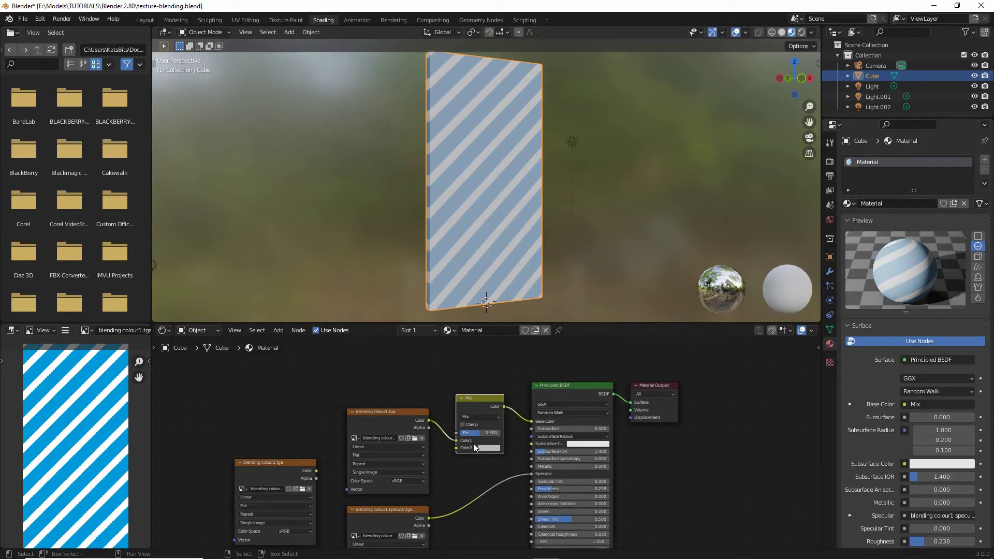
Move the blending colour1.tga node up and connect the blending colour2.tga node's Color output to the Mix node's Color2 input
{"action": "middle_click_drag", "start_coordinate": [431, 472], "coordinate": [427, 444]}
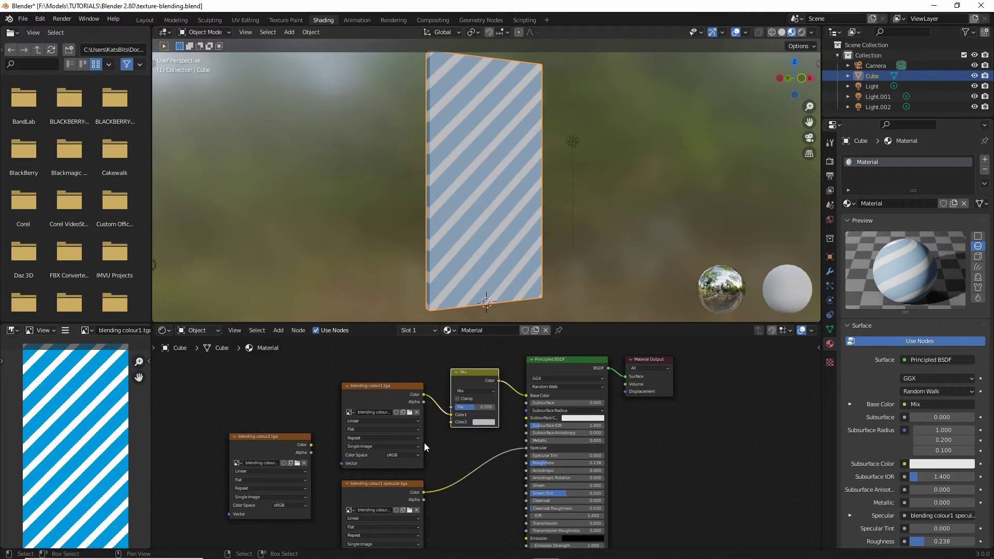
{"action": "left_click_drag", "start_coordinate": [368, 386], "coordinate": [368, 365]}
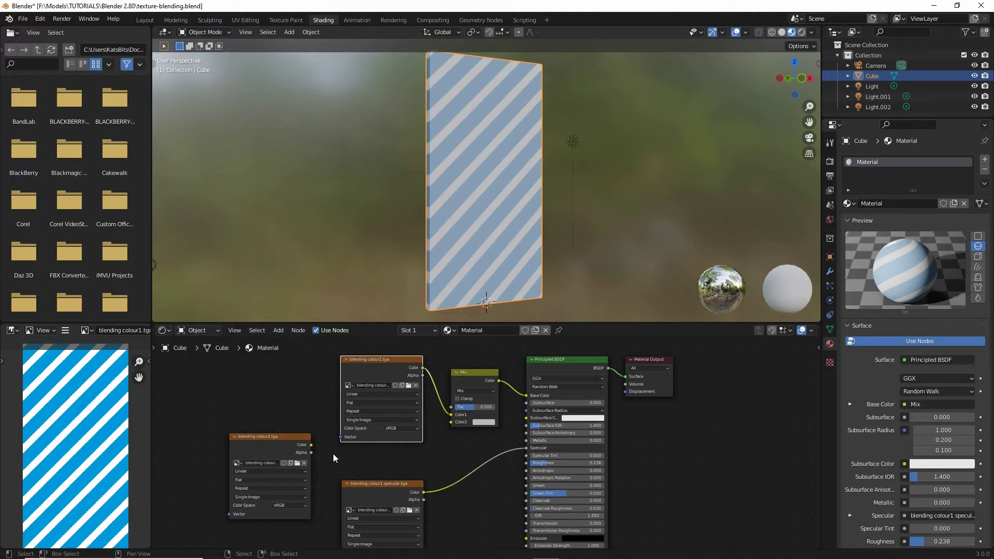
{"action": "left_click_drag", "start_coordinate": [312, 444], "coordinate": [315, 449]}
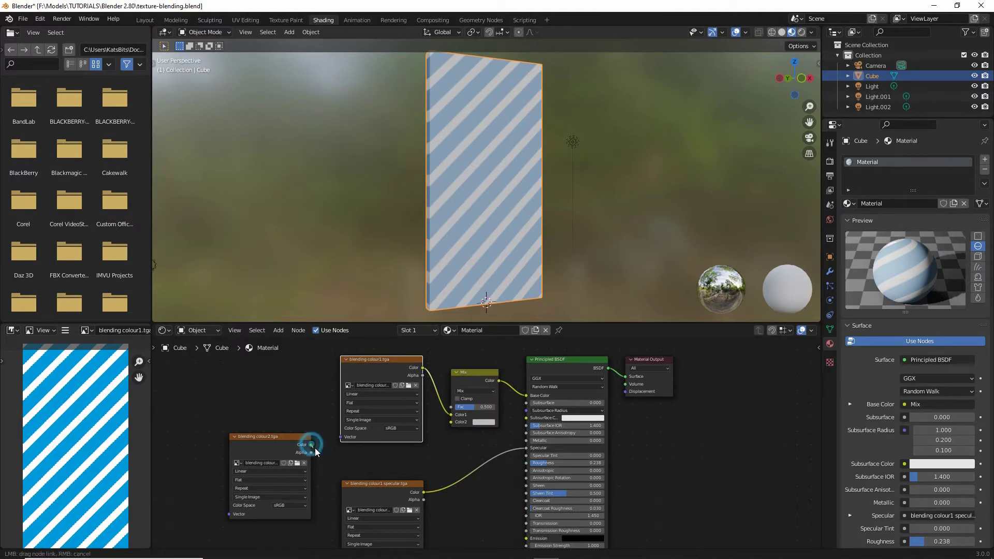
{"action": "left_click_drag", "start_coordinate": [390, 458], "coordinate": [447, 427]}
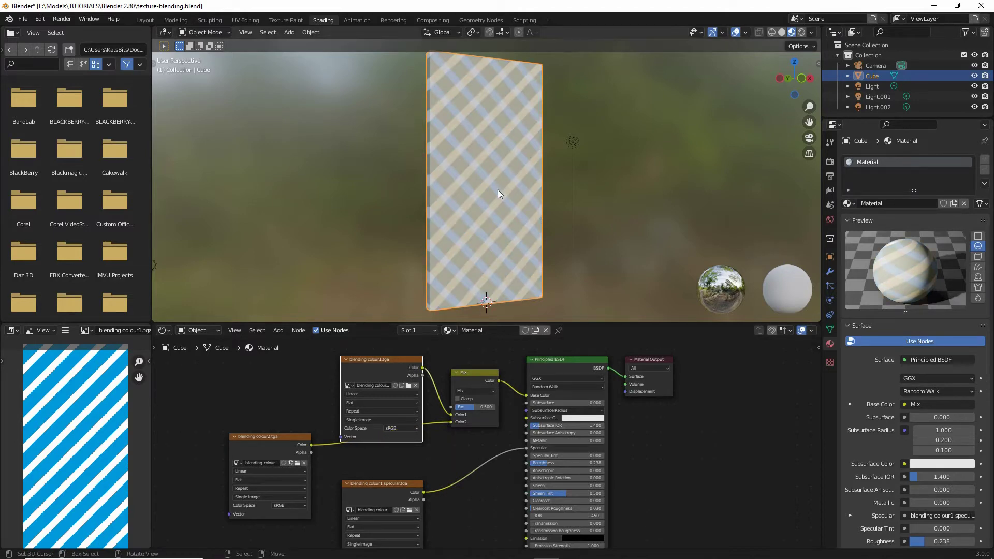
Examine the blended stripe pattern on the cube up close and the Mix node's Fac setting
{"action": "middle_click_drag", "start_coordinate": [498, 190], "coordinate": [504, 218]}
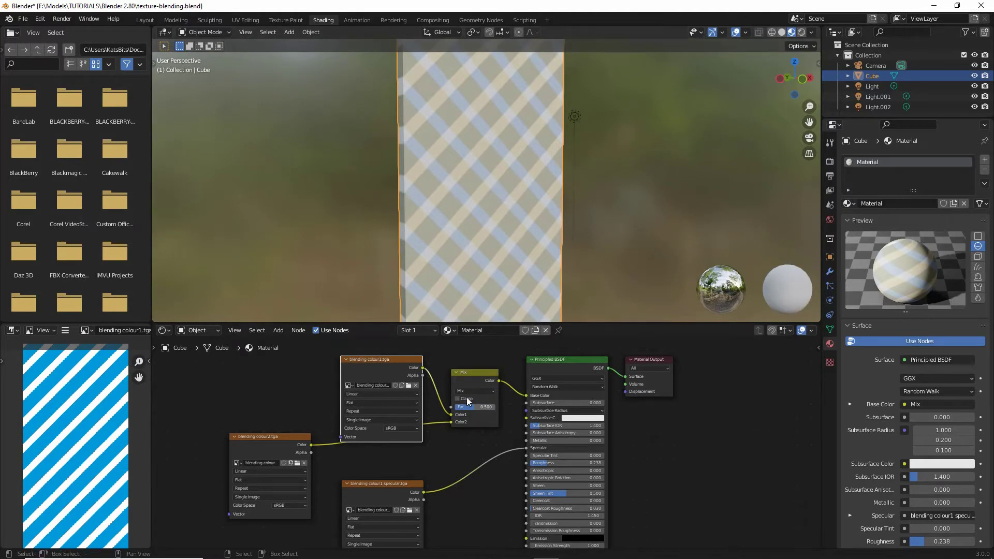
{"action": "scroll", "coordinate": [475, 422], "scroll_direction": "up", "scroll_amount": 5}
{"action": "middle_click_drag", "start_coordinate": [470, 415], "coordinate": [495, 434]}
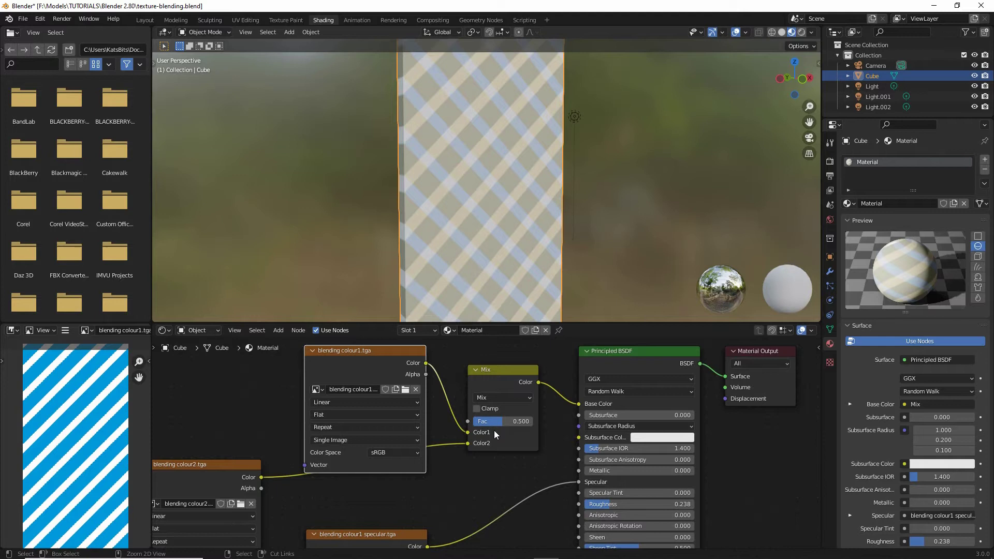
{"action": "key", "text": "ctrl+2"}
{"action": "left_click_drag", "start_coordinate": [472, 430], "coordinate": [534, 433]}
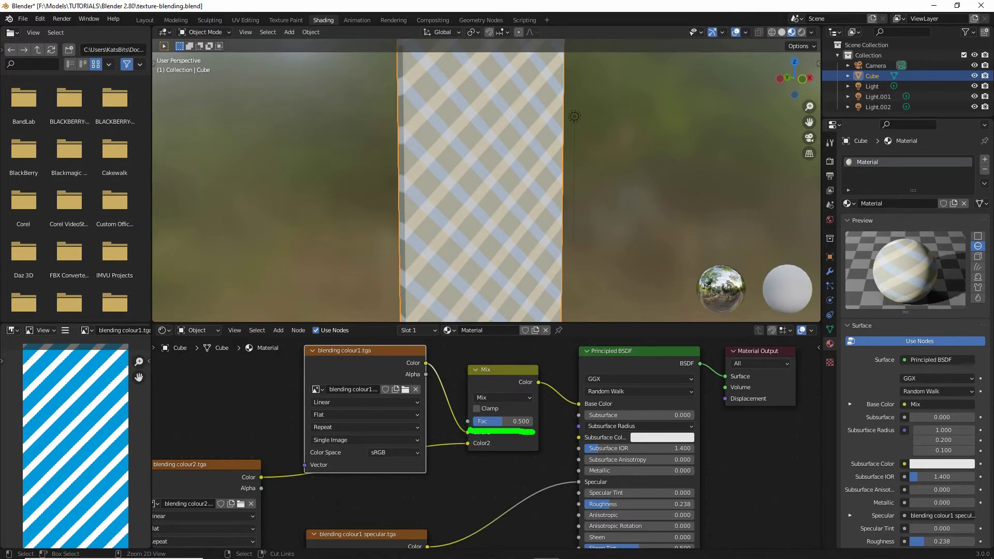
Test the Mix node's Fac at 0 and at 1, and return it to 0.5
{"action": "left_click", "coordinate": [506, 421]}
{"action": "type", "text": "0"}
{"action": "key", "text": "Return"}
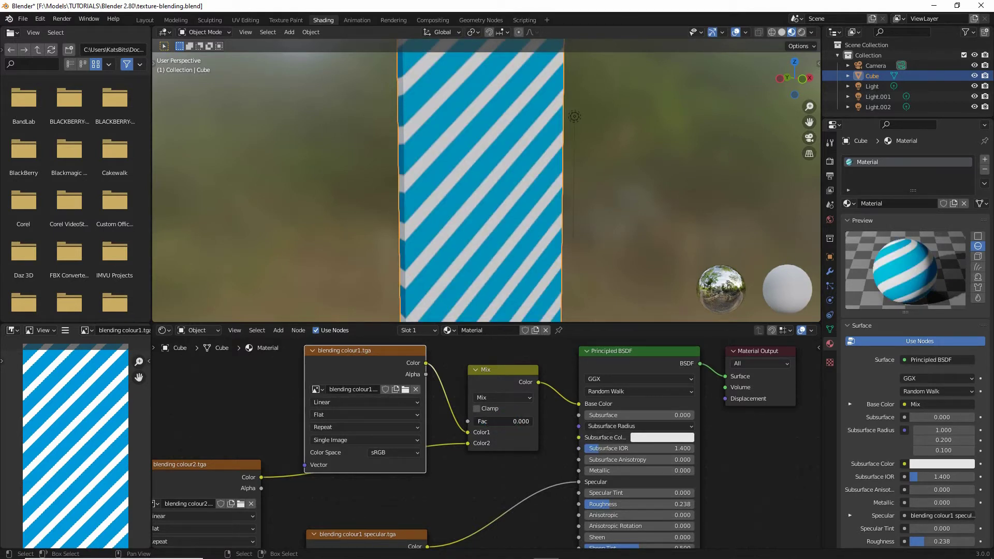
{"action": "left_click_drag", "start_coordinate": [474, 421], "coordinate": [533, 421]}
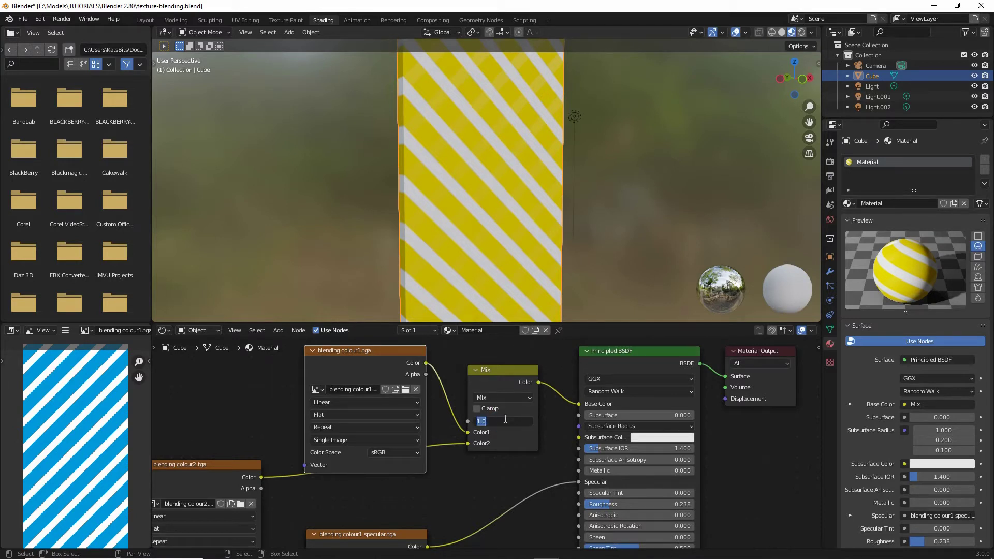
{"action": "type", "text": "0.5"}
{"action": "key", "text": "Return"}
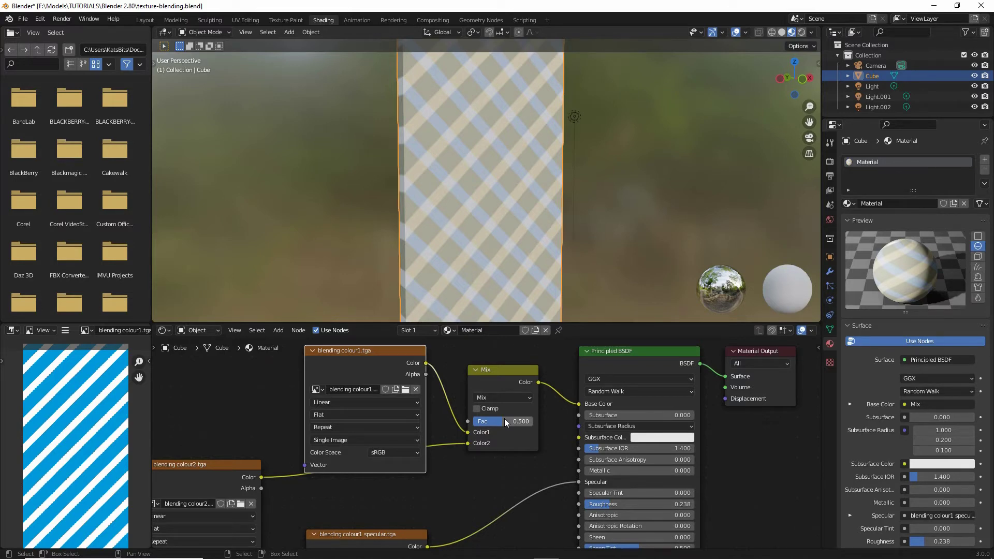
Add a new Image Texture node above the blending colour2.tga node
{"action": "scroll", "coordinate": [504, 418], "scroll_direction": "down", "scroll_amount": 3}
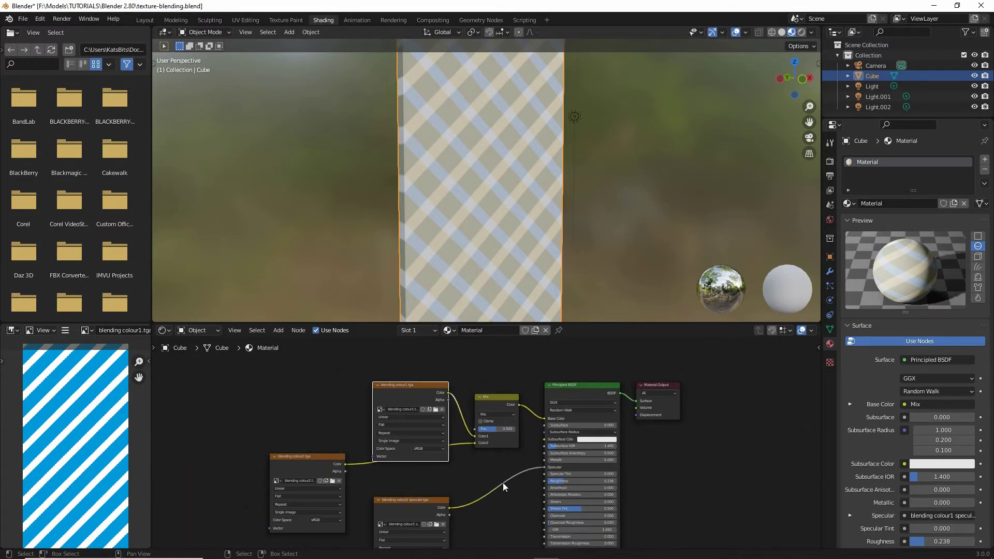
{"action": "mouse_move", "coordinate": [502, 482]}
{"action": "middle_mouse_down"}
{"action": "mouse_move", "coordinate": [507, 433]}
{"action": "mouse_move", "coordinate": [505, 478]}
{"action": "middle_mouse_up"}
{"action": "left_click", "coordinate": [278, 330]}
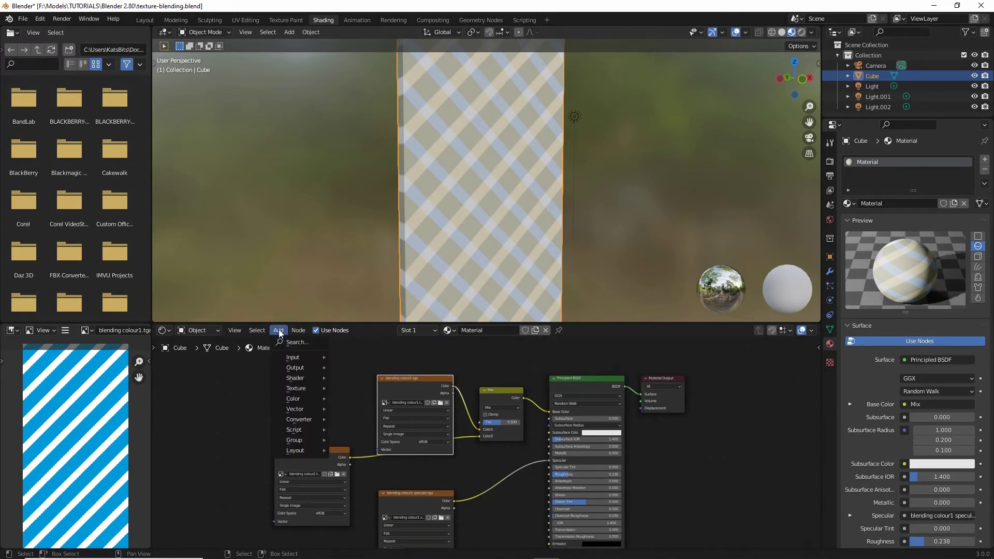
{"action": "mouse_move", "coordinate": [289, 388]}
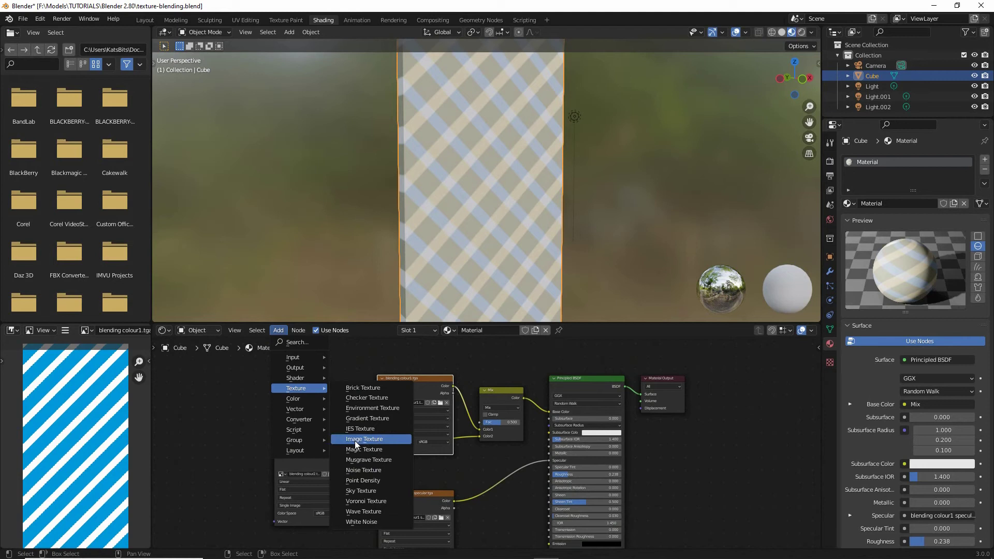
{"action": "left_click_drag", "start_coordinate": [348, 449], "coordinate": [395, 446]}
{"action": "left_click_drag", "start_coordinate": [276, 398], "coordinate": [308, 400]}
{"action": "left_click_drag", "start_coordinate": [273, 335], "coordinate": [295, 337]}
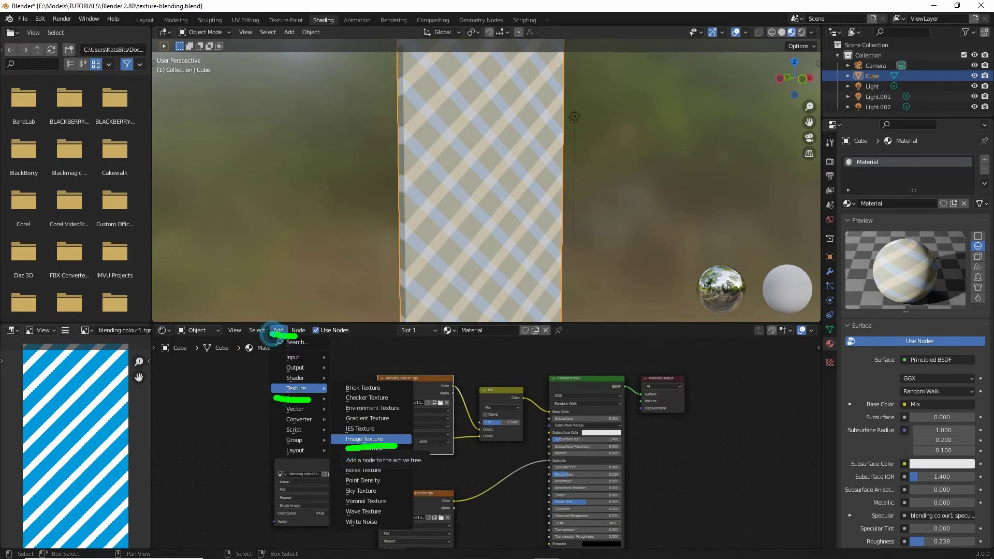
{"action": "left_click", "coordinate": [359, 438]}
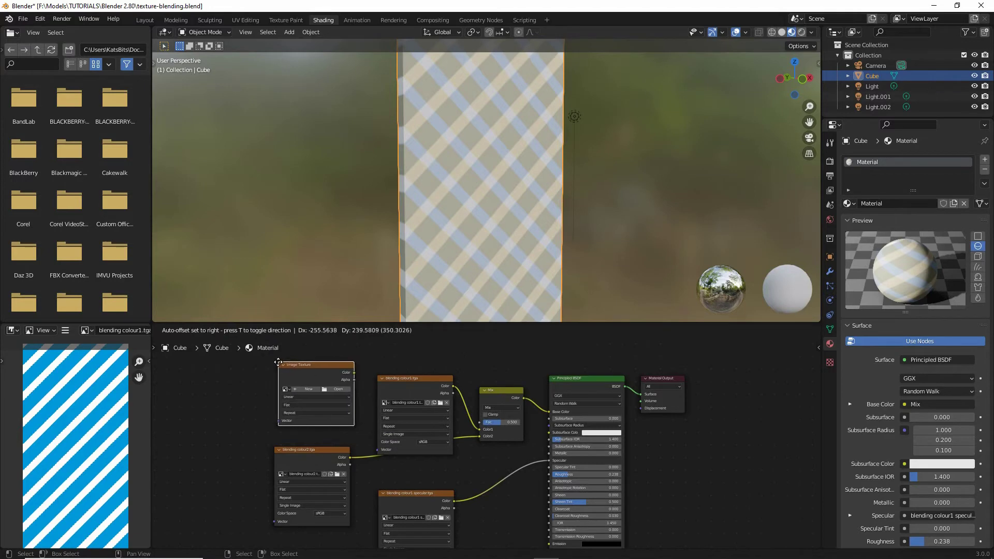
{"action": "left_click", "coordinate": [301, 428]}
Load the black and white striped image blending MASK.tga into the new Image Texture node
{"action": "scroll", "coordinate": [301, 427], "scroll_direction": "up", "scroll_amount": 3}
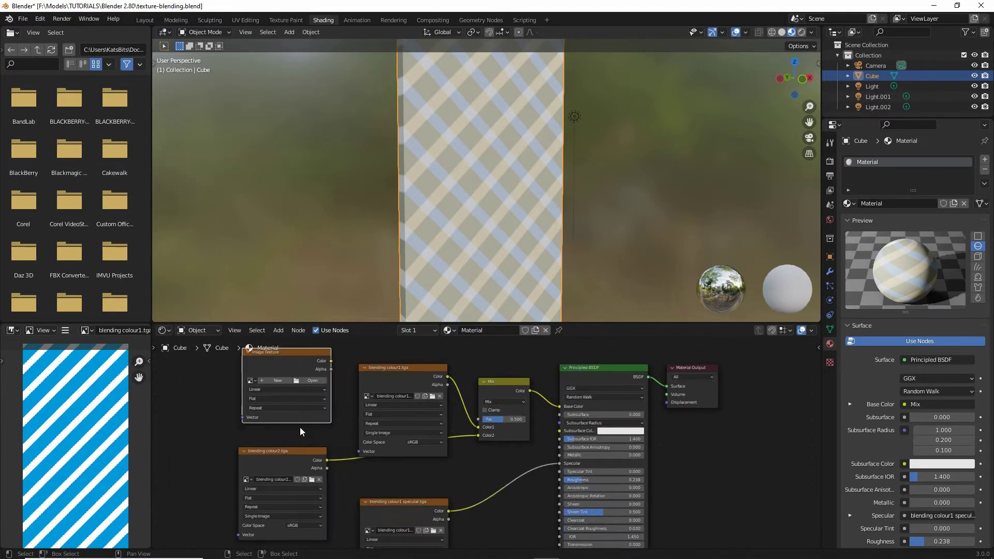
{"action": "middle_click_drag", "start_coordinate": [291, 404], "coordinate": [389, 445]}
{"action": "scroll", "coordinate": [389, 445], "scroll_direction": "up", "scroll_amount": 3}
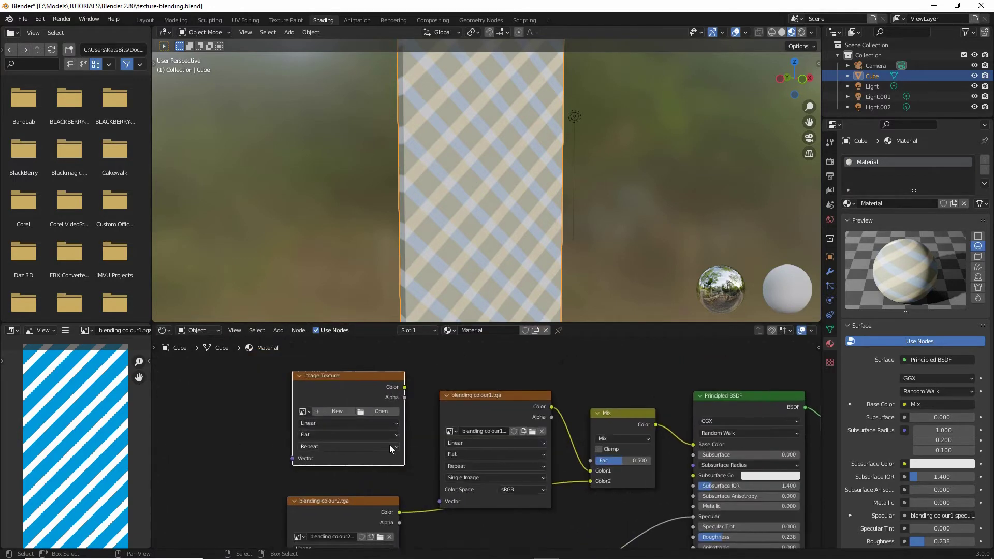
{"action": "left_click", "coordinate": [372, 410]}
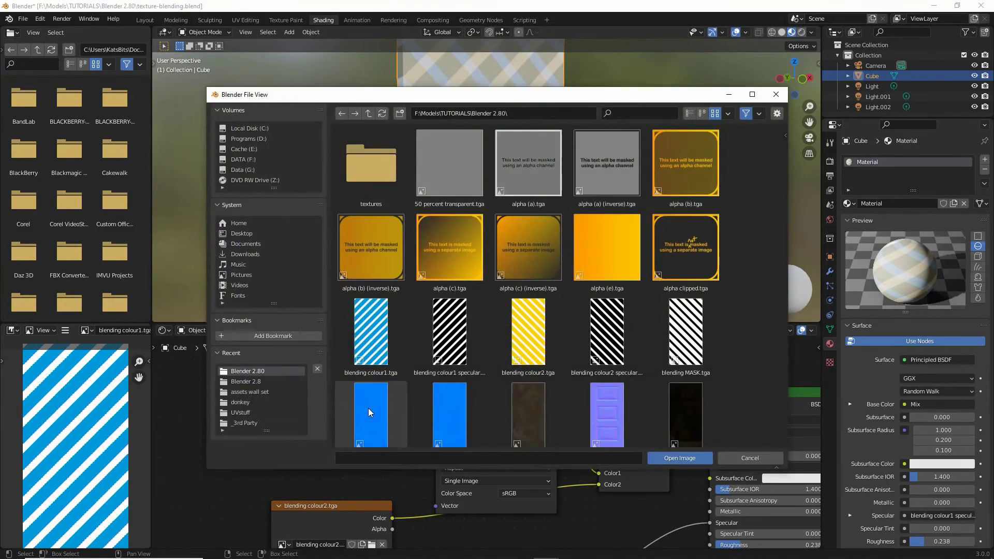
{"action": "left_click", "coordinate": [687, 321]}
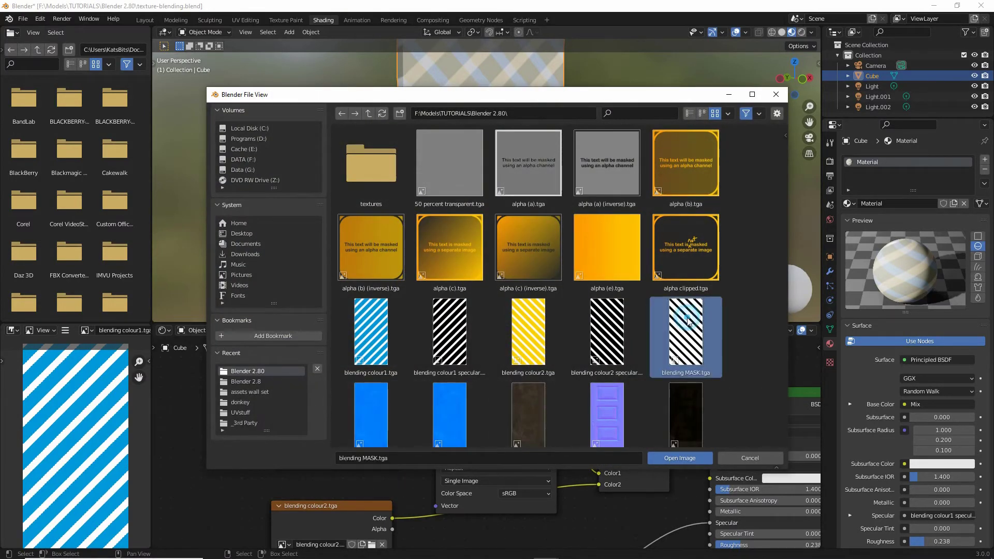
{"action": "left_click", "coordinate": [679, 460]}
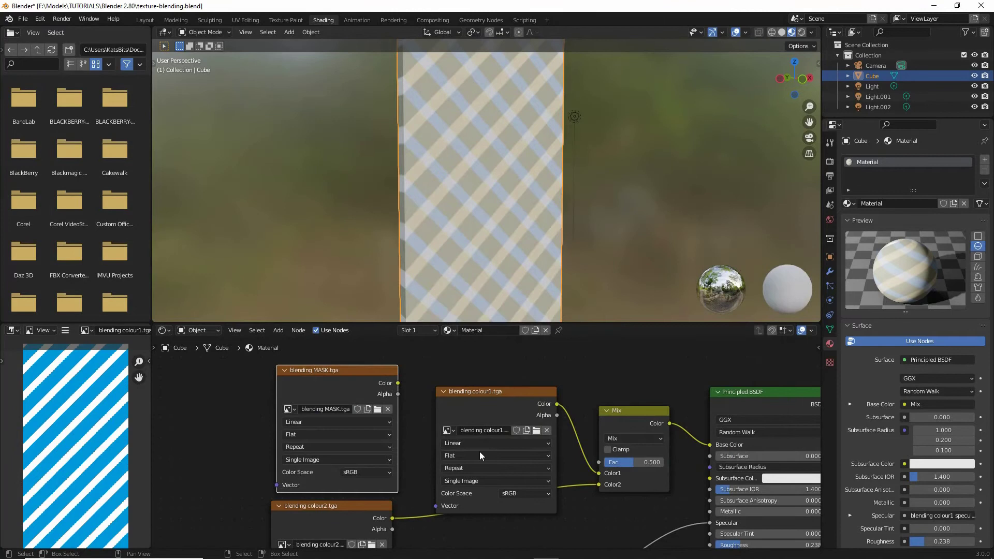
Connect the blending MASK.tga node's Color output to the Mix node's Fac input and check the pattern on the cube
{"action": "middle_click_drag", "start_coordinate": [421, 471], "coordinate": [319, 471]}
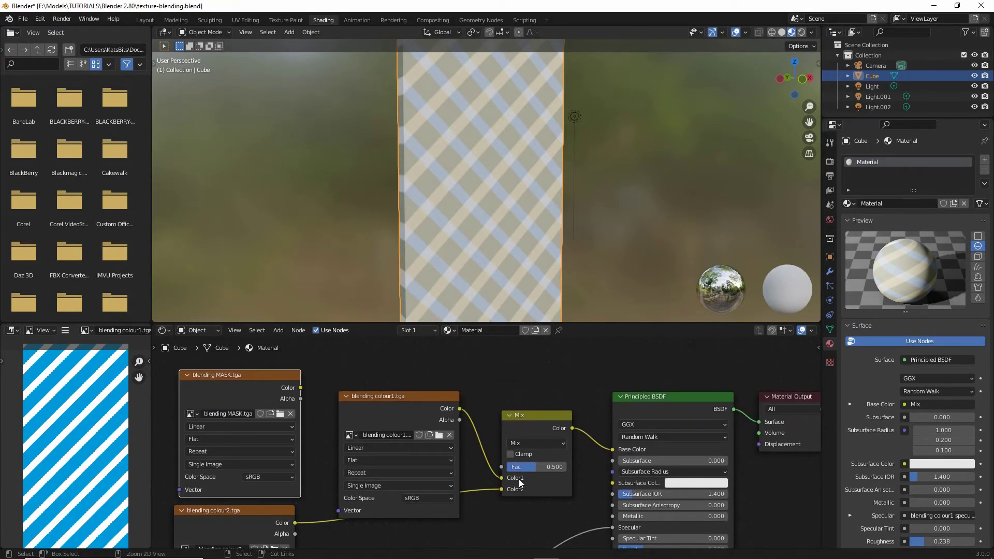
{"action": "key", "text": "ctrl+2"}
{"action": "left_click_drag", "start_coordinate": [494, 474], "coordinate": [520, 473], "text": "ctrl+shift"}
{"action": "left_click_drag", "start_coordinate": [290, 395], "coordinate": [320, 394]}
{"action": "left_click_drag", "start_coordinate": [301, 387], "coordinate": [498, 467]}
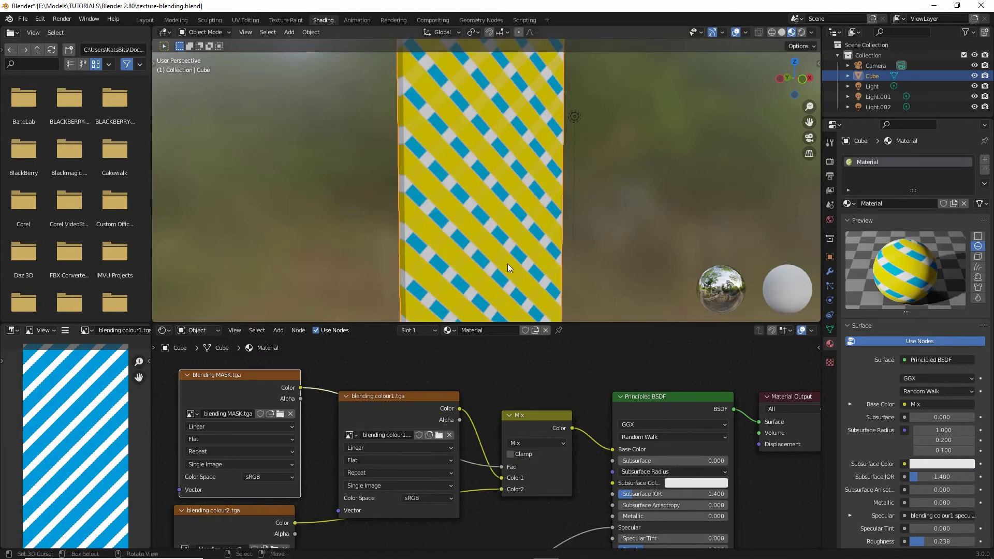
{"action": "mouse_move", "coordinate": [520, 219]}
{"action": "middle_mouse_down"}
{"action": "mouse_move", "coordinate": [374, 222]}
{"action": "mouse_move", "coordinate": [525, 226]}
{"action": "middle_mouse_up"}
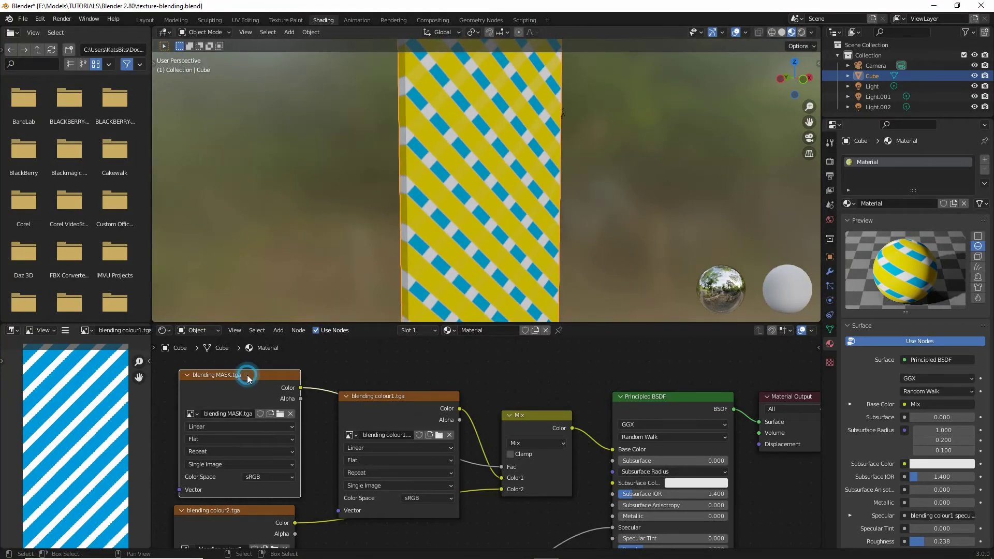
Tidy the node layout: specular node further down, blending colour2.tga below blending colour1.tga, and blending MASK.tga beside them, before the Mix node
{"action": "left_click", "coordinate": [394, 394]}
{"action": "scroll", "coordinate": [396, 468], "scroll_direction": "down", "scroll_amount": 2}
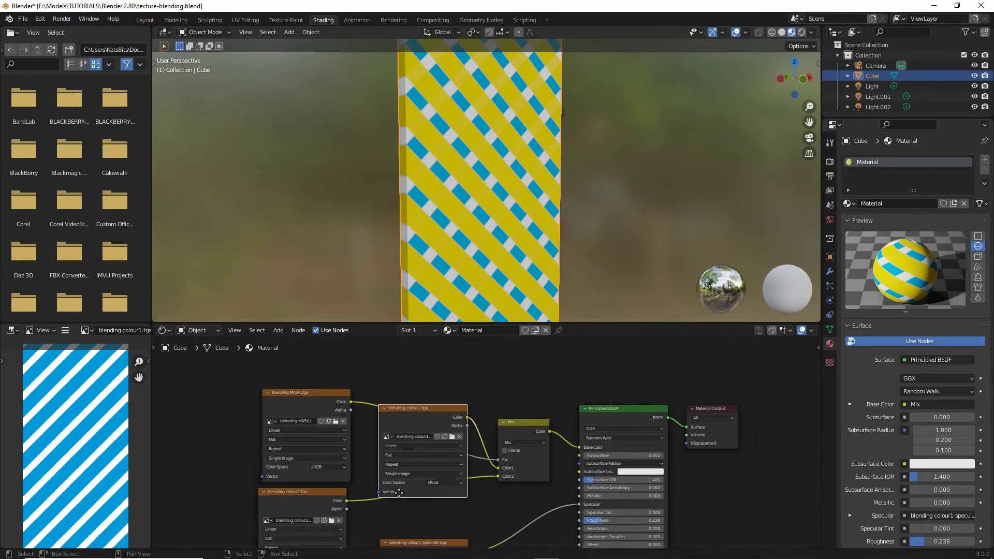
{"action": "middle_click_drag", "start_coordinate": [398, 493], "coordinate": [380, 432]}
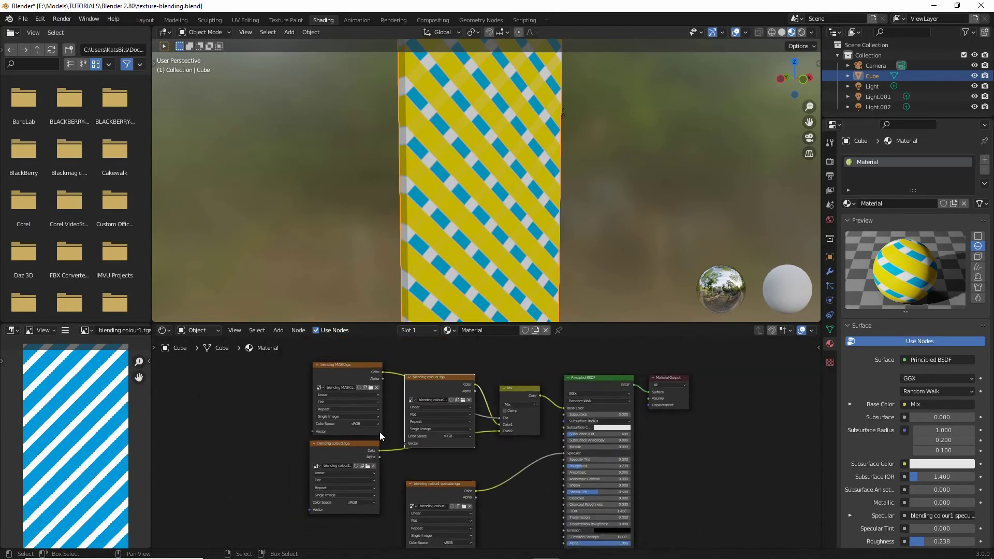
{"action": "scroll", "coordinate": [466, 451], "scroll_direction": "down", "scroll_amount": 2}
{"action": "left_click_drag", "start_coordinate": [456, 443], "coordinate": [471, 526]}
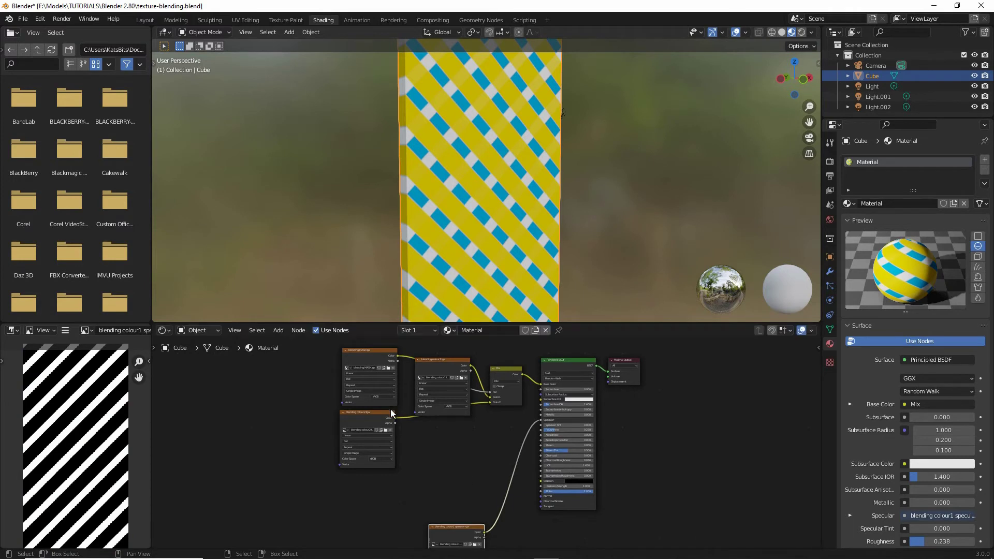
{"action": "left_click_drag", "start_coordinate": [372, 414], "coordinate": [444, 428]}
{"action": "middle_click_drag", "start_coordinate": [441, 388], "coordinate": [440, 408]}
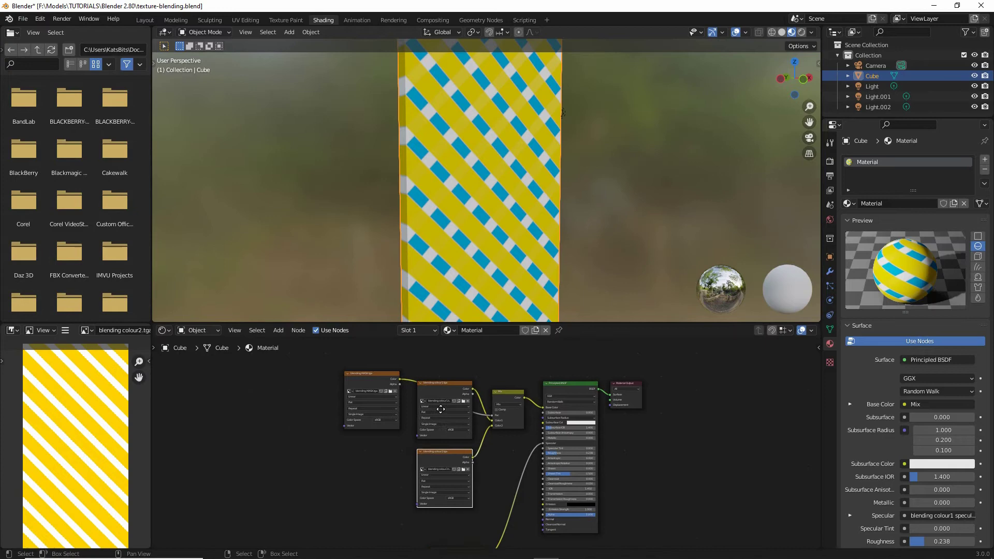
{"action": "left_click_drag", "start_coordinate": [385, 377], "coordinate": [370, 409]}
{"action": "left_click", "coordinate": [369, 408]}
{"action": "scroll", "coordinate": [379, 426], "scroll_direction": "up", "scroll_amount": 2}
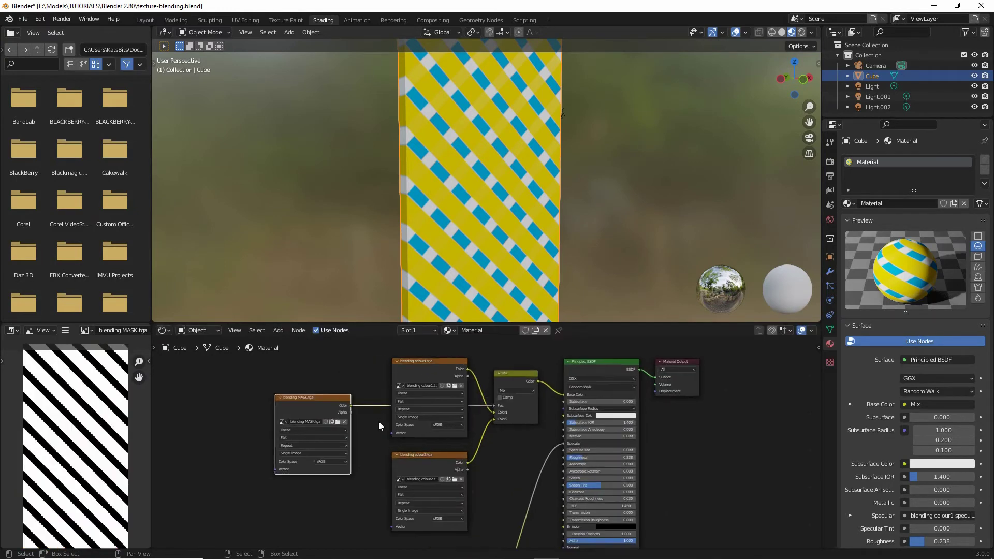
Review the two colour images and the mask image, the enlarged node setup, and the masked blend on the cube
{"action": "left_click", "coordinate": [416, 362]}
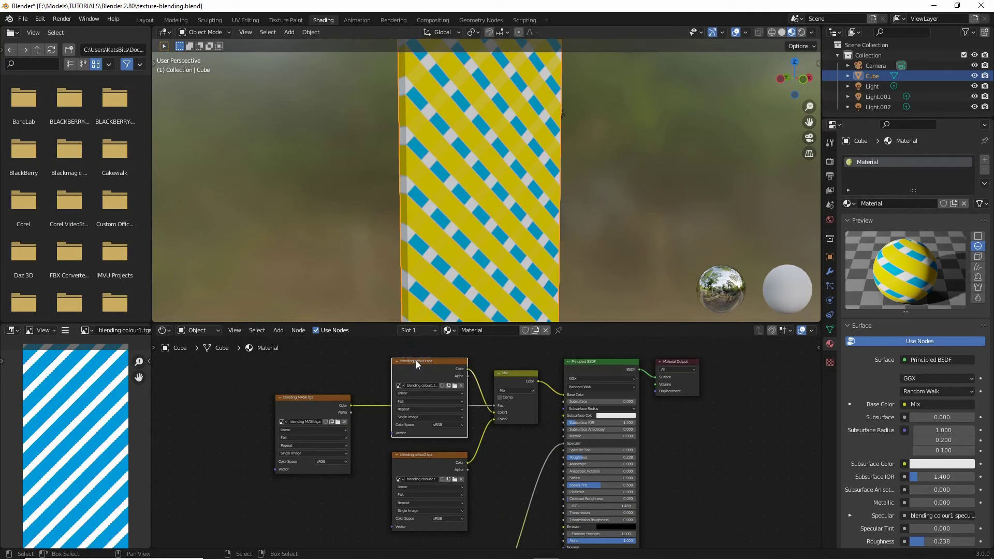
{"action": "left_click", "coordinate": [432, 457]}
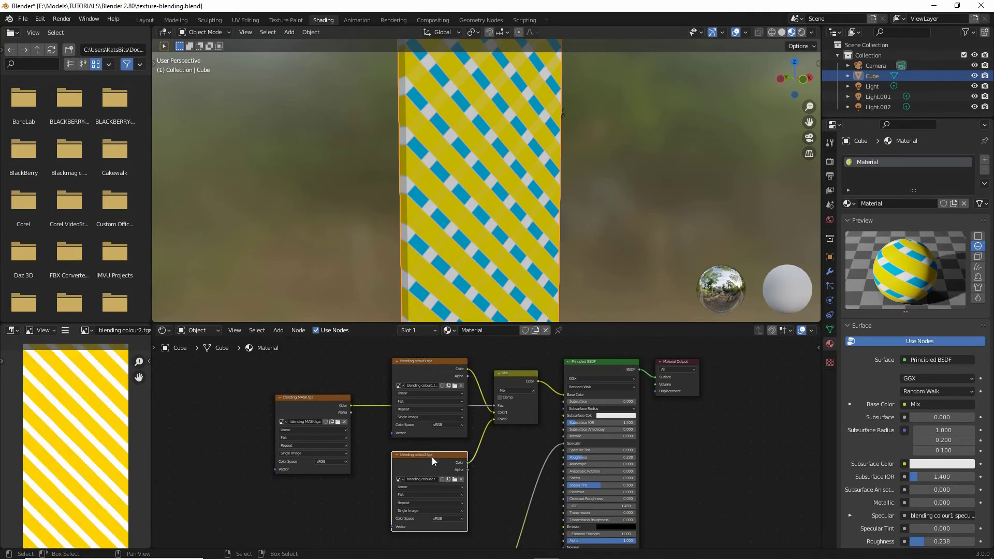
{"action": "left_click", "coordinate": [309, 400]}
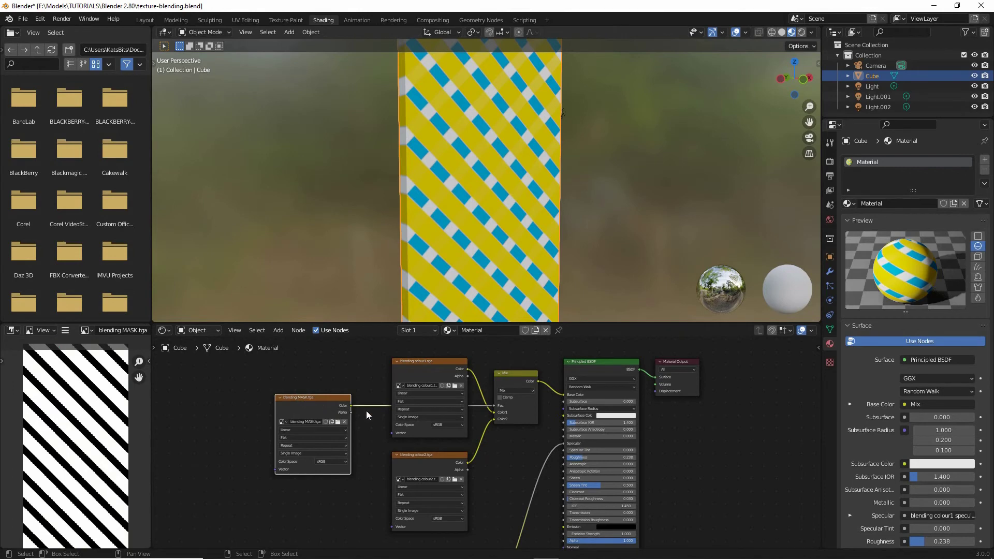
{"action": "key", "text": "ctrl+space"}
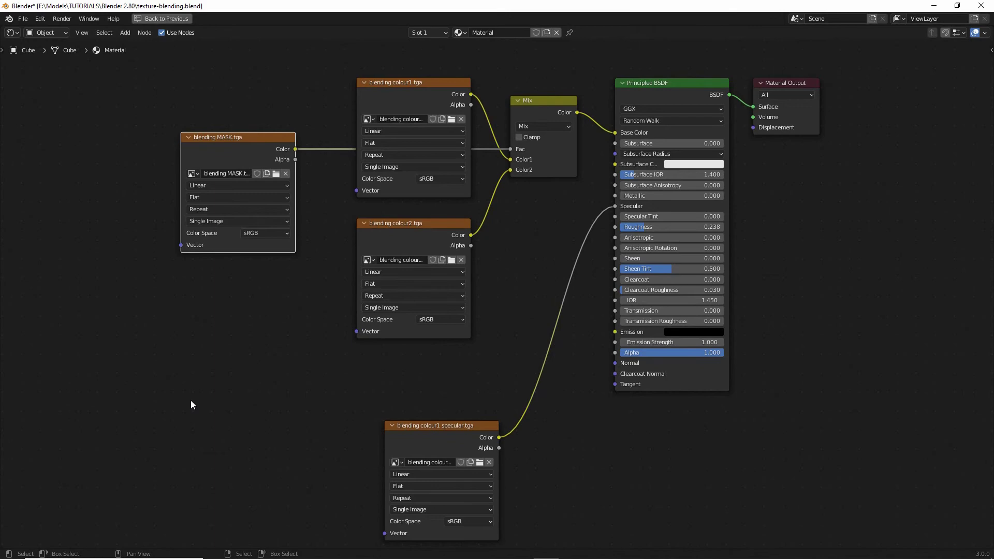
{"action": "key", "text": "ctrl+space"}
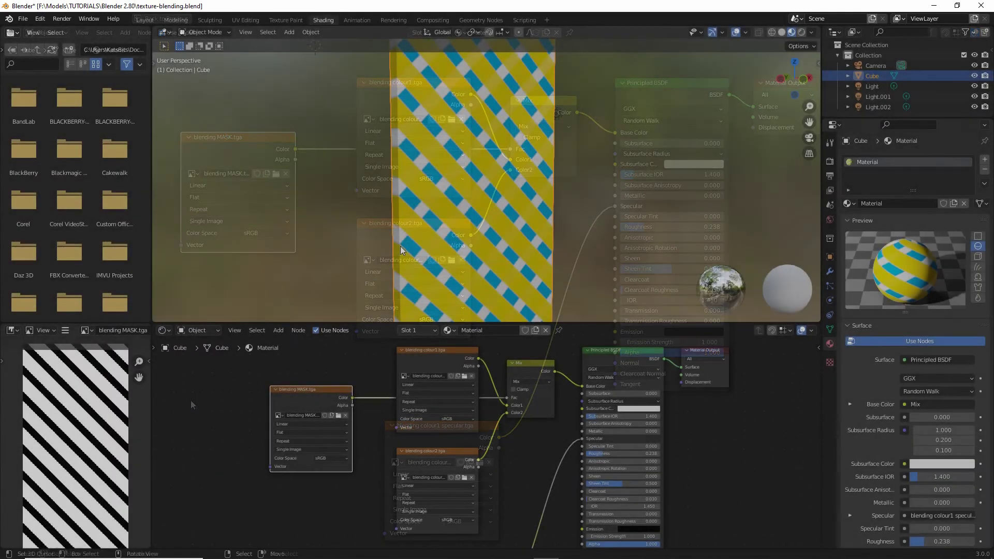
{"action": "middle_click_drag", "start_coordinate": [405, 166], "coordinate": [354, 87]}
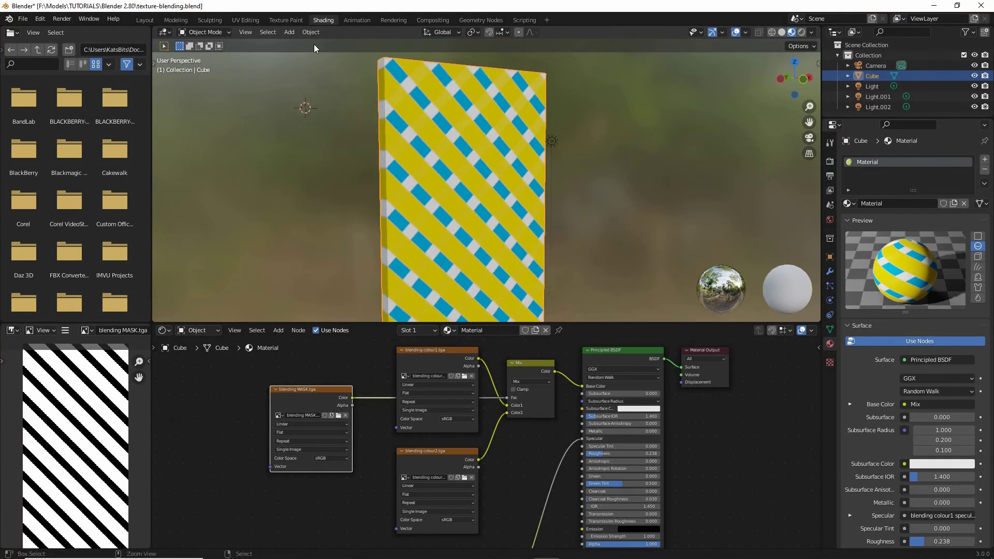
Switch to the Texture Paint workspace with blending MASK.tga as the image for painting
{"action": "key", "text": "ctrl+2"}
{"action": "left_click_drag", "start_coordinate": [267, 30], "coordinate": [304, 29]}
{"action": "left_click", "coordinate": [288, 20]}
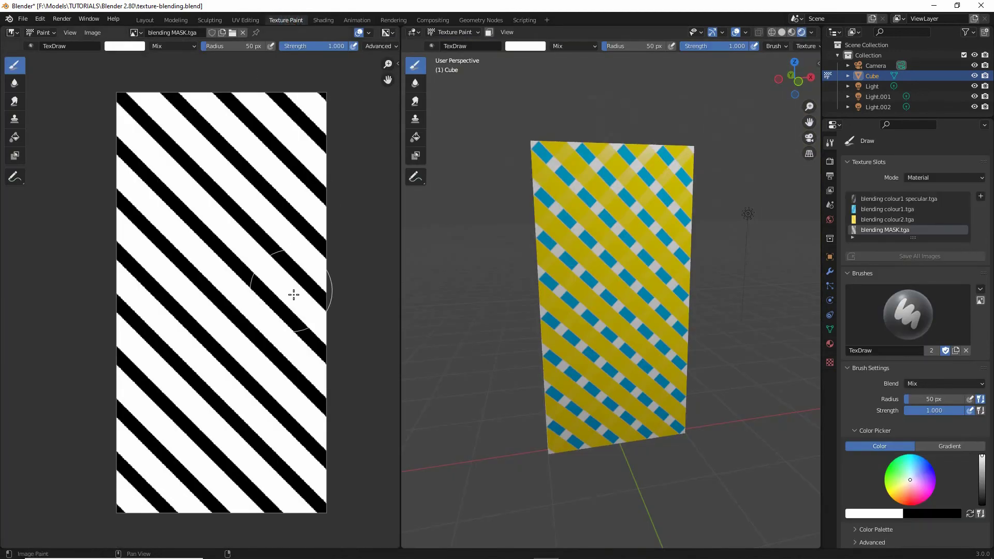
{"action": "left_click_drag", "start_coordinate": [856, 241], "coordinate": [920, 241]}
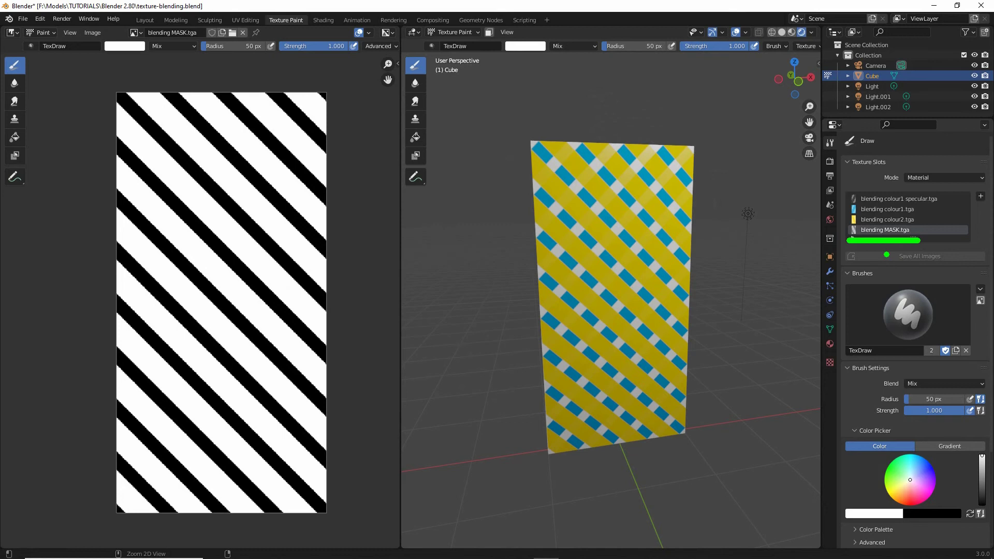
{"action": "key", "text": "Escape"}
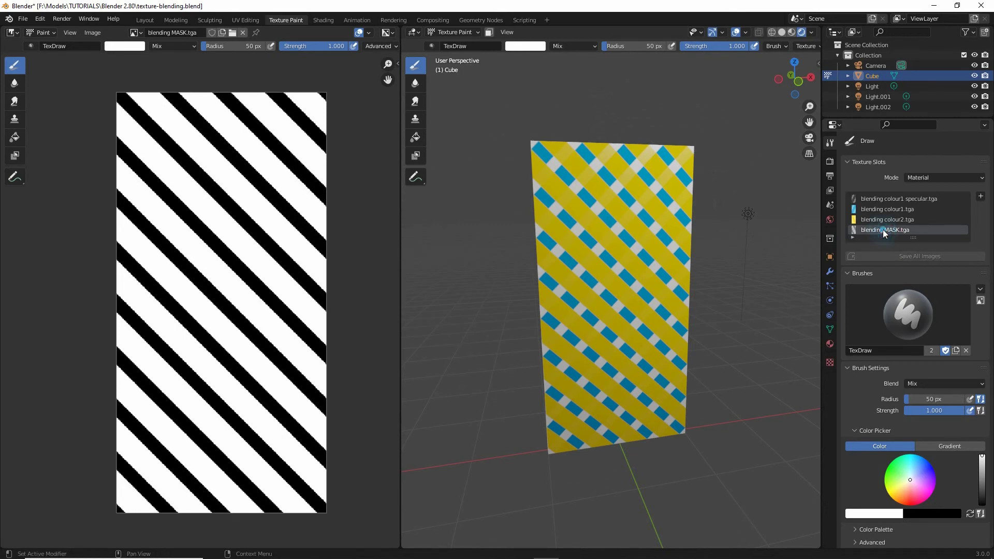
Keep the brush colour white and paint over the black stripes down the middle of the mask image
{"action": "left_click", "coordinate": [123, 45]}
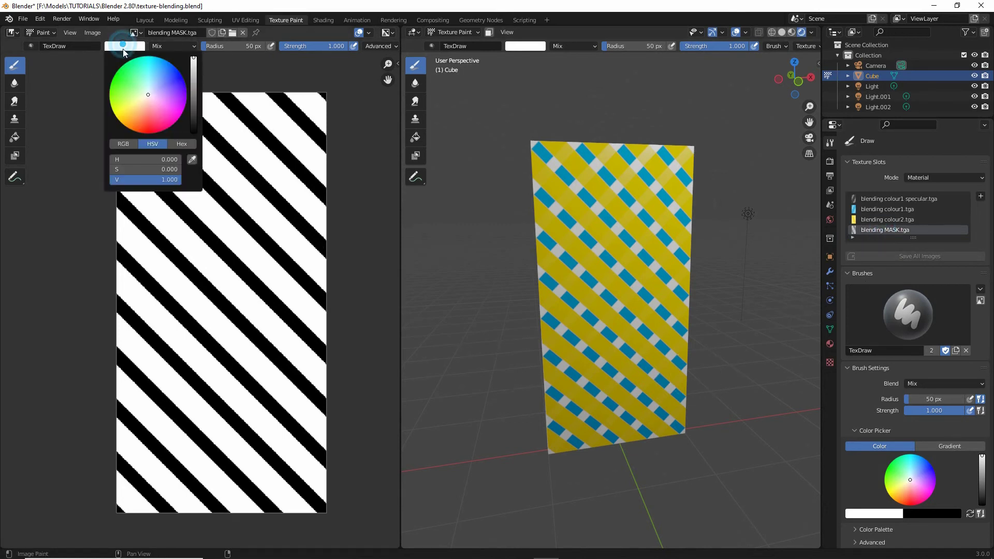
{"action": "mouse_move", "coordinate": [195, 60]}
{"action": "left_mouse_down"}
{"action": "mouse_move", "coordinate": [194, 132]}
{"action": "mouse_move", "coordinate": [193, 60]}
{"action": "left_mouse_up"}
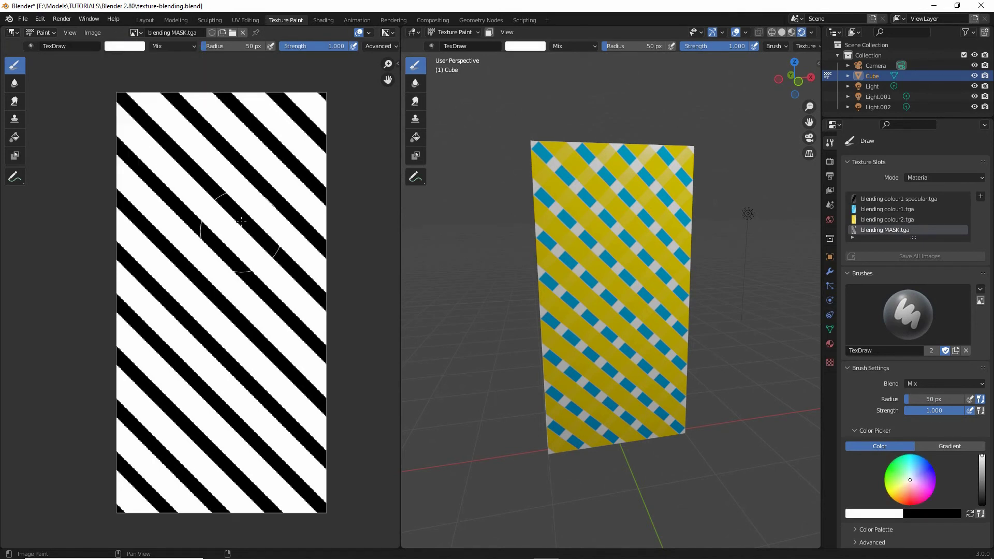
{"action": "mouse_move", "coordinate": [235, 132]}
{"action": "left_mouse_down"}
{"action": "mouse_move", "coordinate": [217, 157]}
{"action": "mouse_move", "coordinate": [240, 259]}
{"action": "mouse_move", "coordinate": [207, 439]}
{"action": "left_mouse_up"}
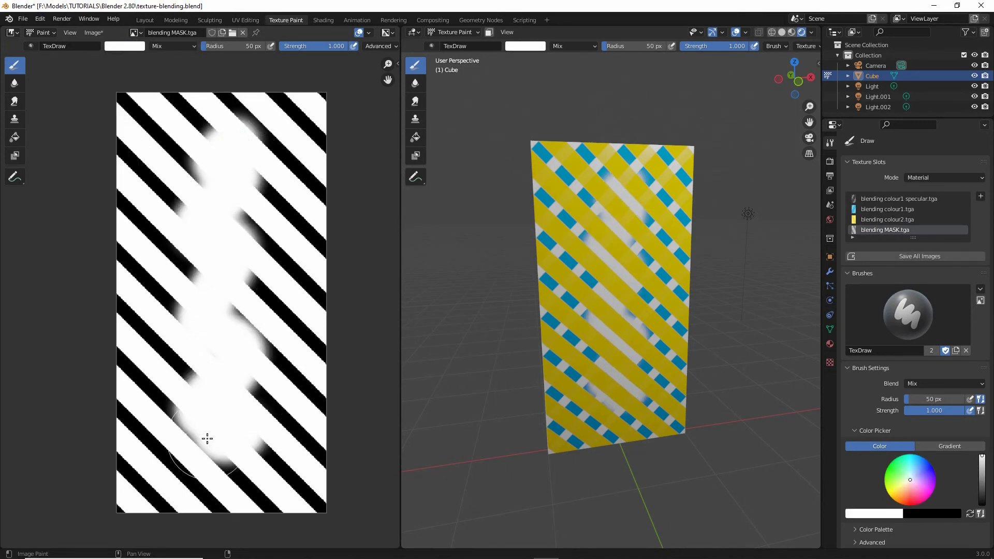
{"action": "mouse_move", "coordinate": [238, 145]}
{"action": "left_mouse_down"}
{"action": "mouse_move", "coordinate": [204, 167]}
{"action": "mouse_move", "coordinate": [236, 298]}
{"action": "mouse_move", "coordinate": [212, 426]}
{"action": "mouse_move", "coordinate": [218, 155]}
{"action": "mouse_move", "coordinate": [220, 459]}
{"action": "mouse_move", "coordinate": [219, 200]}
{"action": "left_mouse_up"}
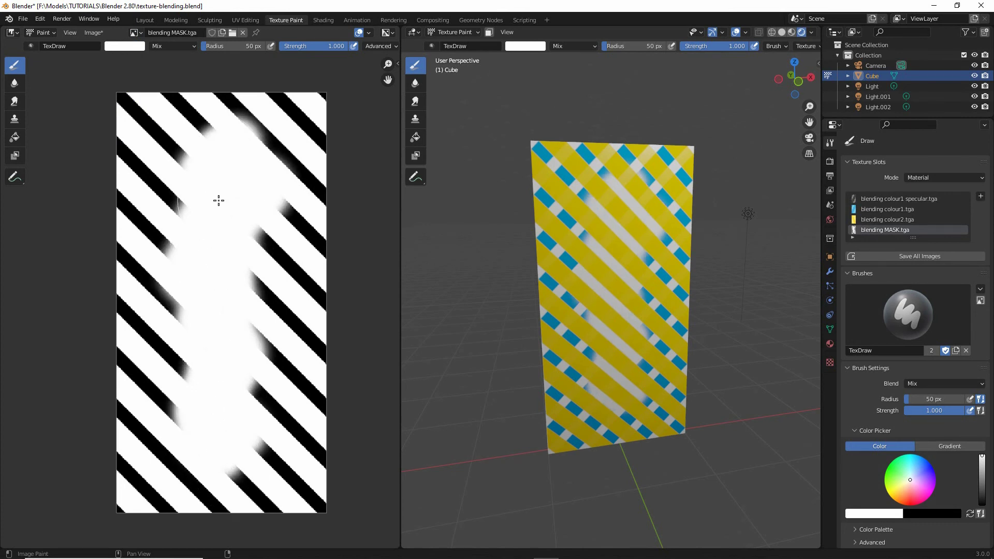
Set the brush colour to black and paint the mask's outer area, leaving a lobed white shape down the middle, refined with a 12 px radius
{"action": "left_click", "coordinate": [125, 45]}
{"action": "left_click_drag", "start_coordinate": [193, 62], "coordinate": [193, 132]}
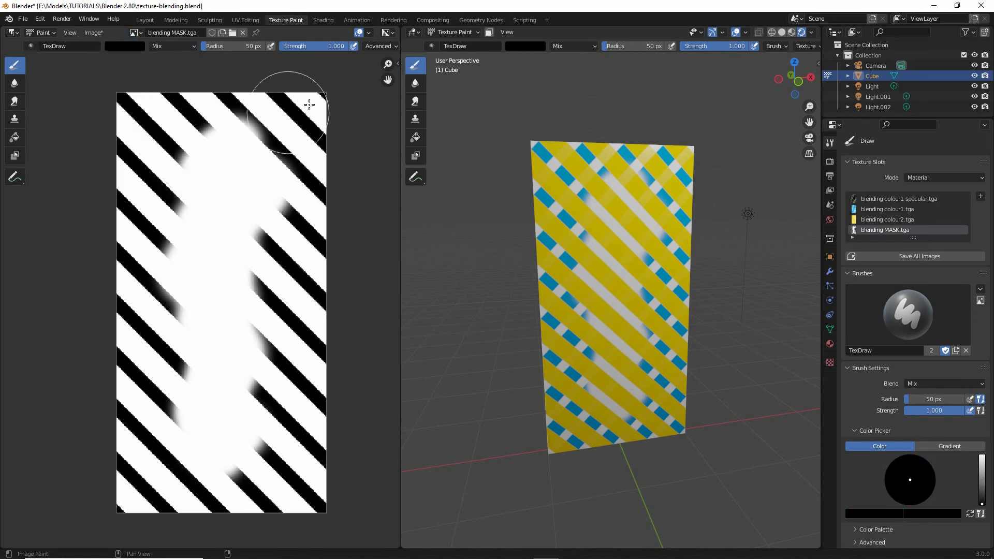
{"action": "mouse_move", "coordinate": [308, 96]}
{"action": "left_mouse_down"}
{"action": "mouse_move", "coordinate": [311, 518]}
{"action": "mouse_move", "coordinate": [321, 506]}
{"action": "mouse_move", "coordinate": [100, 526]}
{"action": "mouse_move", "coordinate": [109, 94]}
{"action": "mouse_move", "coordinate": [345, 89]}
{"action": "mouse_move", "coordinate": [147, 101]}
{"action": "mouse_move", "coordinate": [131, 266]}
{"action": "mouse_move", "coordinate": [133, 522]}
{"action": "mouse_move", "coordinate": [251, 515]}
{"action": "mouse_move", "coordinate": [107, 484]}
{"action": "mouse_move", "coordinate": [155, 211]}
{"action": "mouse_move", "coordinate": [144, 122]}
{"action": "mouse_move", "coordinate": [145, 399]}
{"action": "mouse_move", "coordinate": [131, 479]}
{"action": "left_mouse_up"}
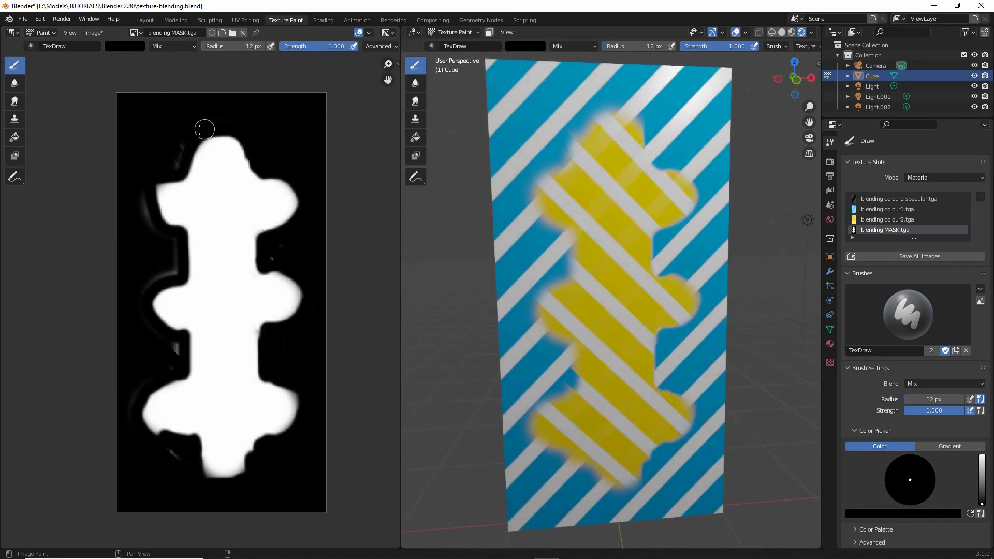